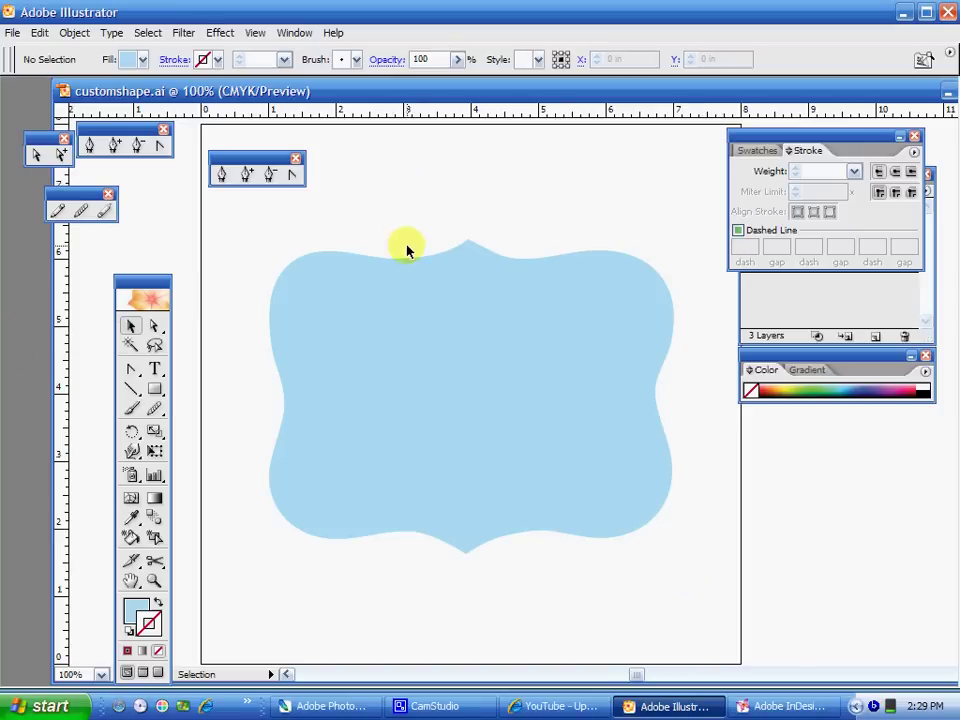
Move the blue custom shape slightly down on the artboard and select the whole path
left_click_drag(406, 284, 408, 295)
left_click(409, 174)
left_click(461, 356)
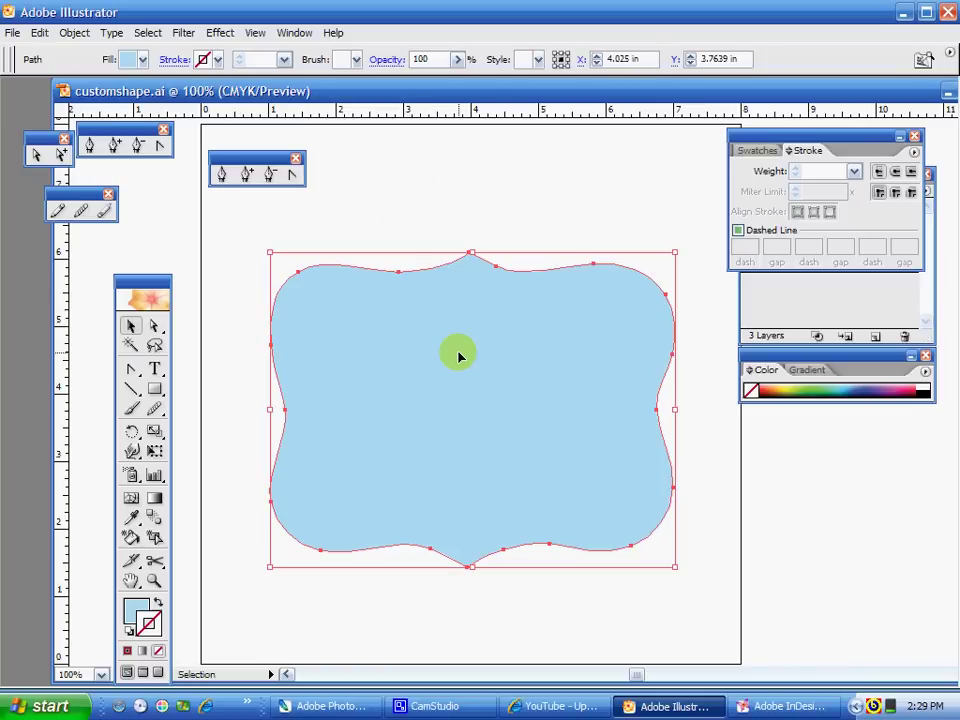
key("a")
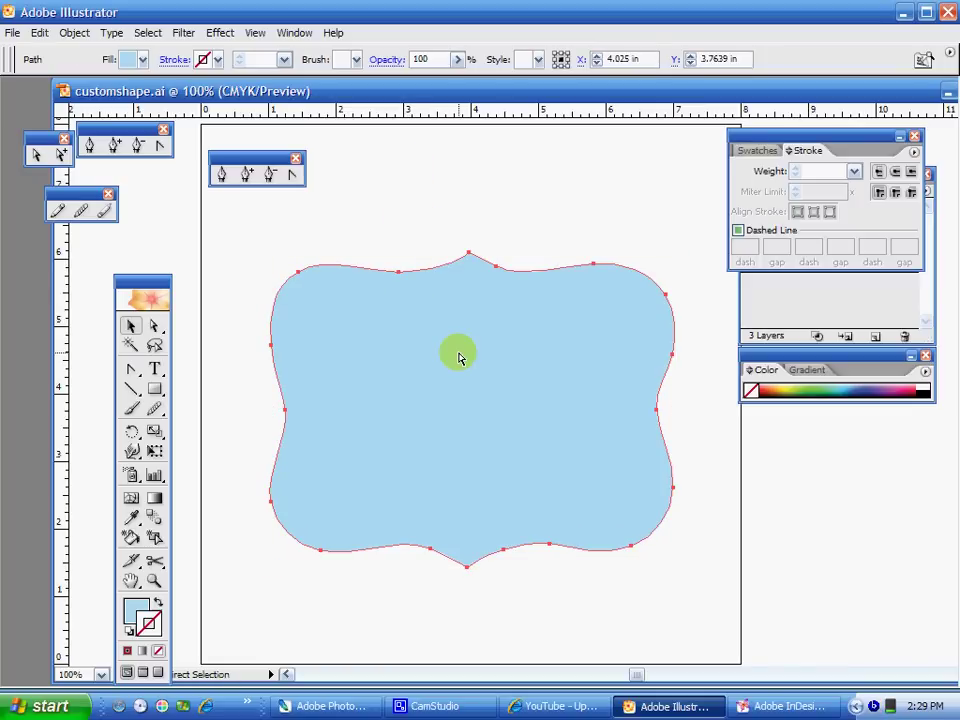
key("v")
Switch to Photoshop and paste the copied shape into pentool.psd as a Smart Object
left_click(340, 707)
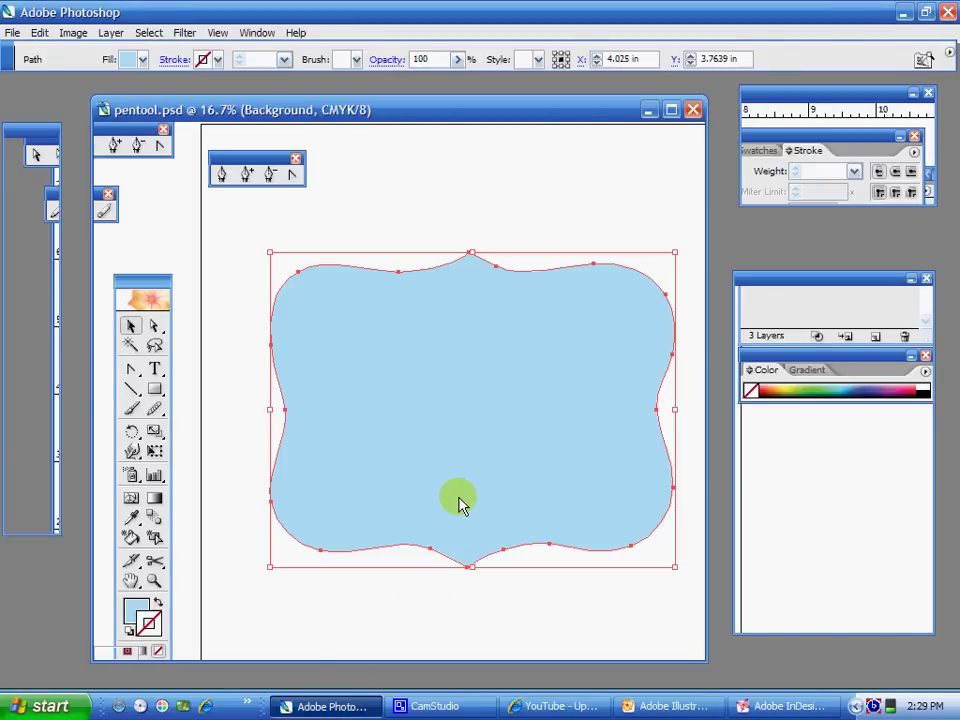
key("ctrl+v")
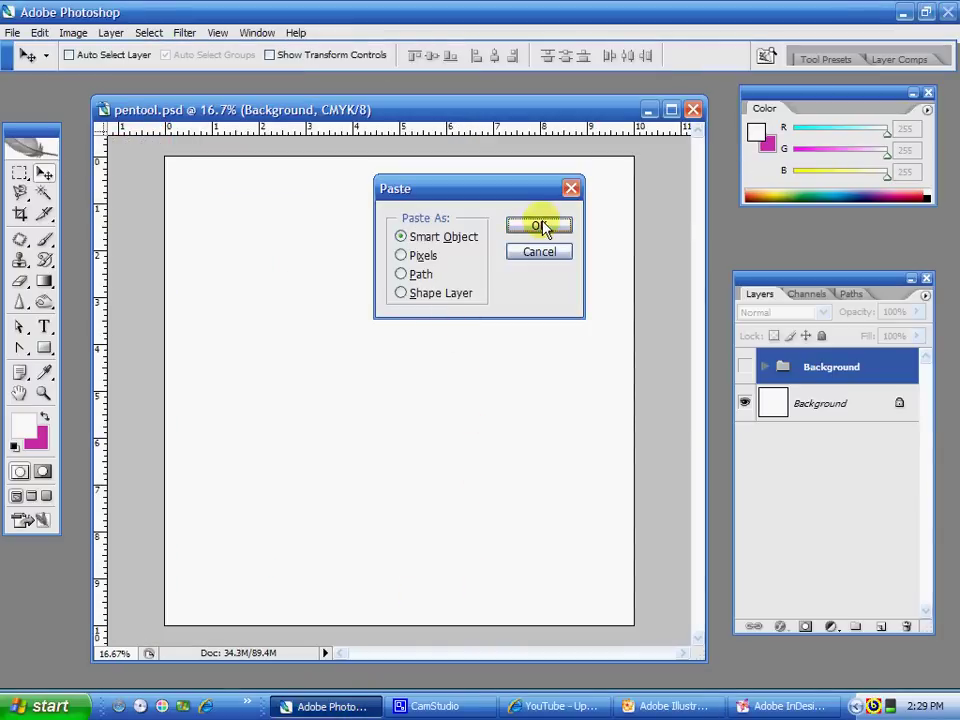
left_click(542, 228)
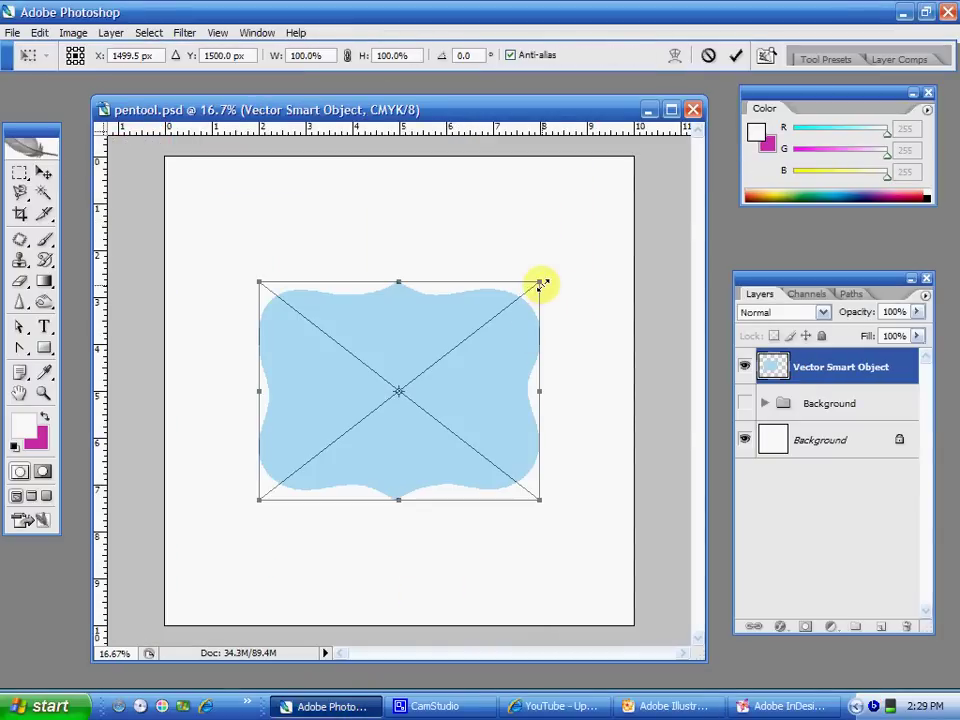
Enlarge the pasted shape proportionally to span most of the canvas width, commit the transform and centre it on the canvas
left_click_drag(542, 283, 615, 221)
left_click_drag(564, 317, 534, 343)
key("Return")
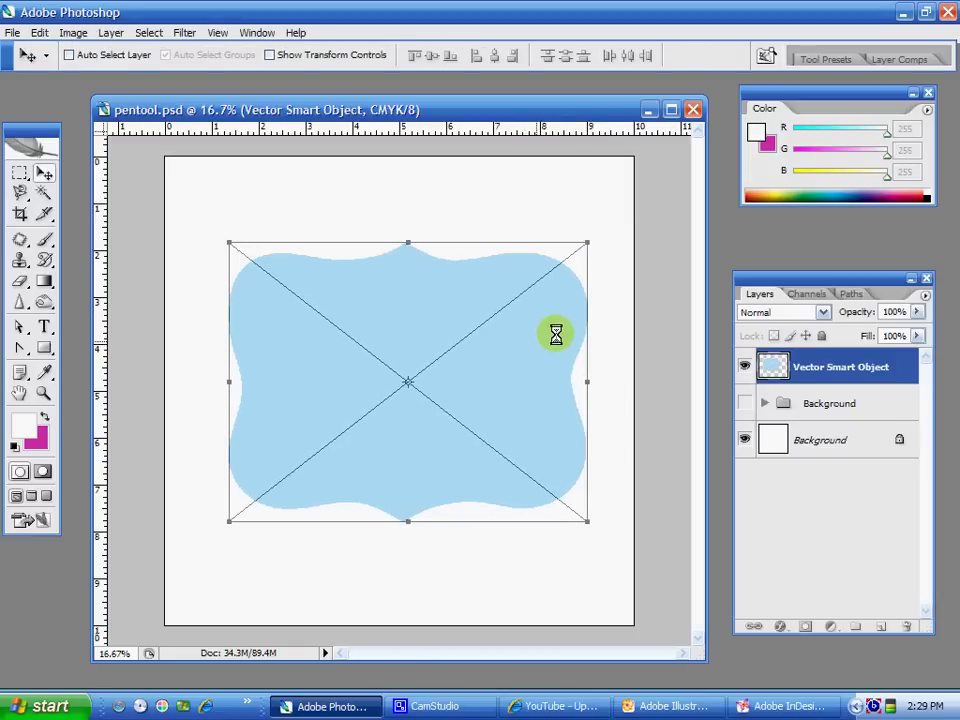
mouse_move(540, 375)
left_mouse_down()
mouse_move(518, 373)
mouse_move(527, 376)
left_mouse_up()
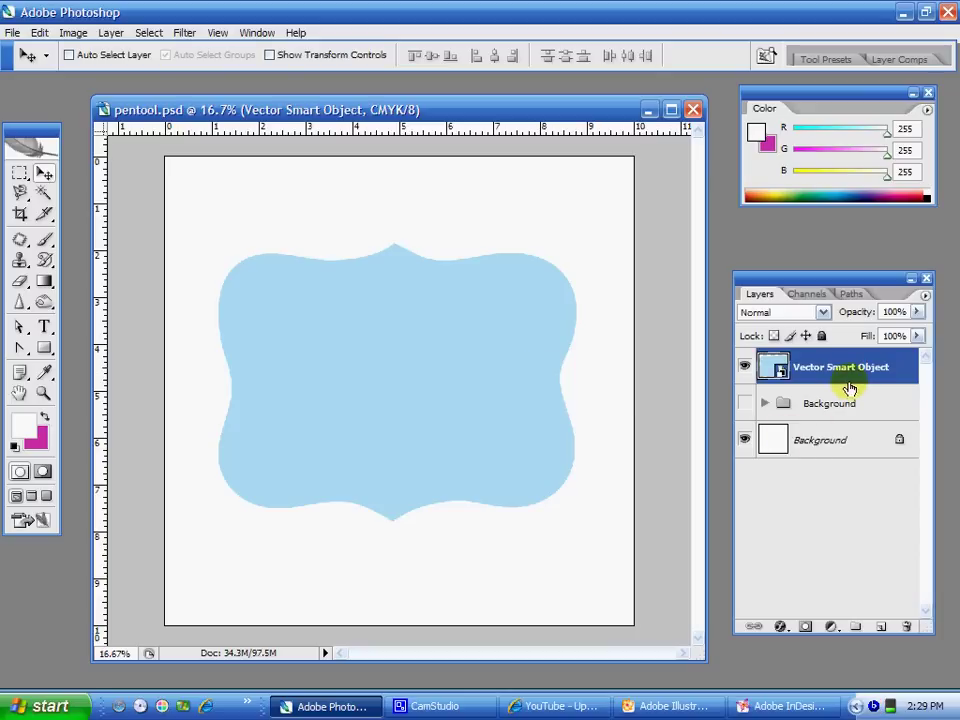
Set the Vector Smart Object layer's fill opacity to 0% in its blending options
left_click(781, 630)
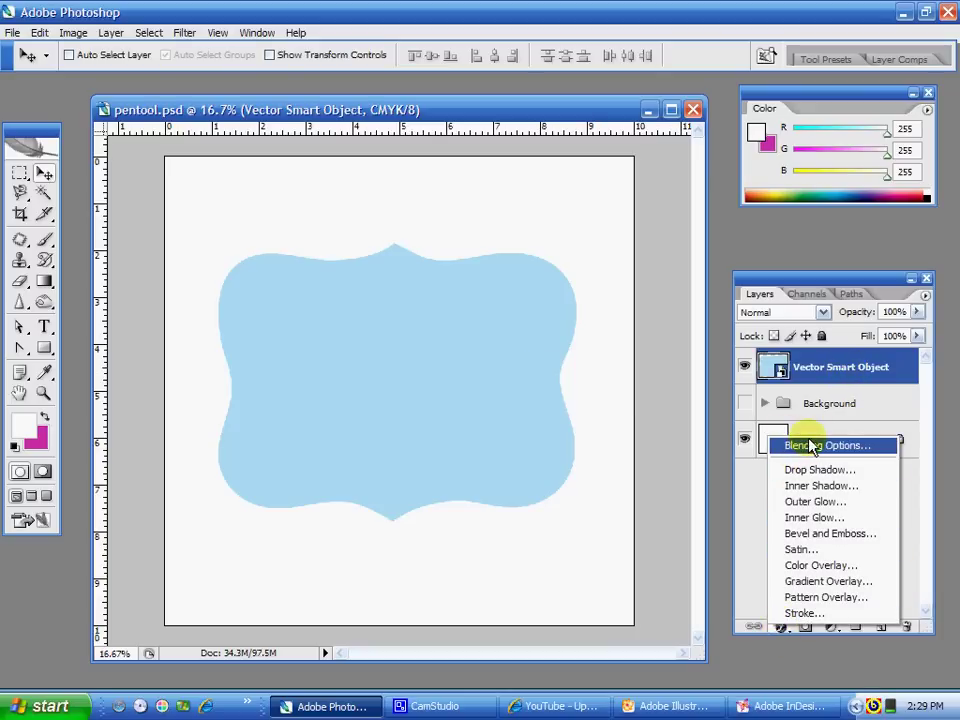
left_click(811, 447)
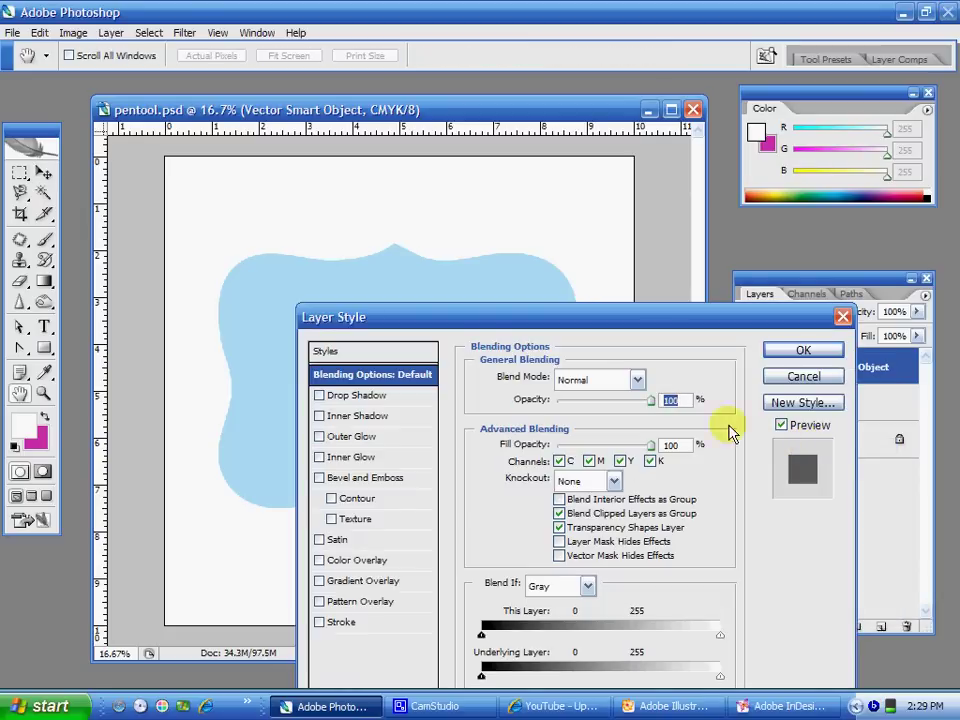
left_click_drag(648, 452, 558, 448)
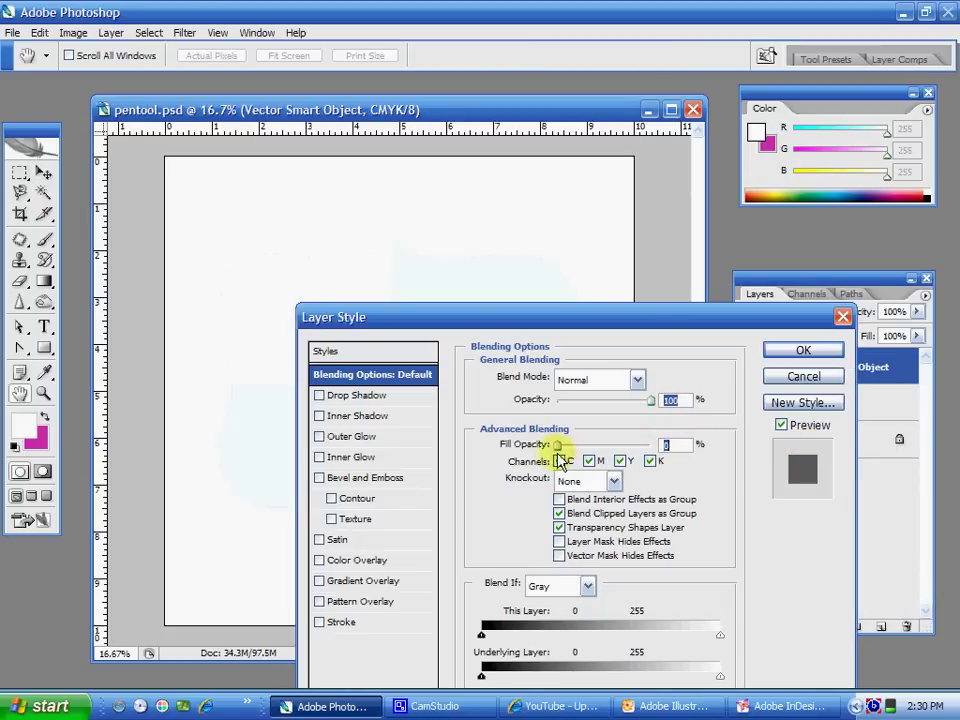
Add a Color Overlay in pale aqua (a8f0f4) to the shape and apply the layer style
left_click_drag(560, 319, 750, 231)
left_click(551, 473)
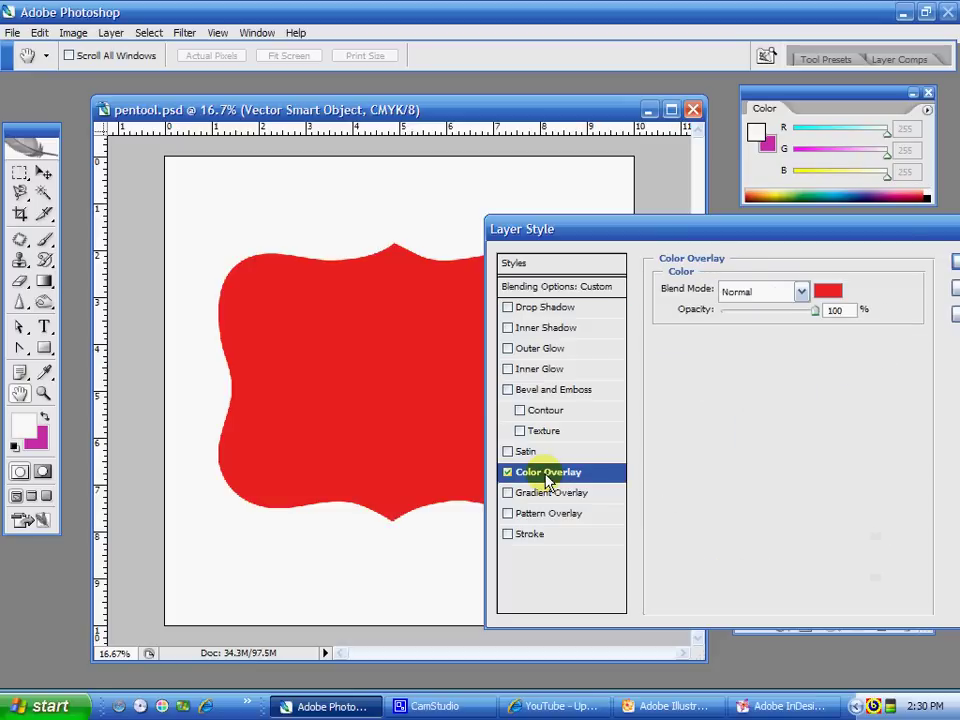
mouse_move(671, 236)
left_mouse_down()
mouse_move(752, 399)
mouse_move(681, 274)
mouse_move(698, 238)
mouse_move(686, 255)
mouse_move(684, 241)
left_mouse_up()
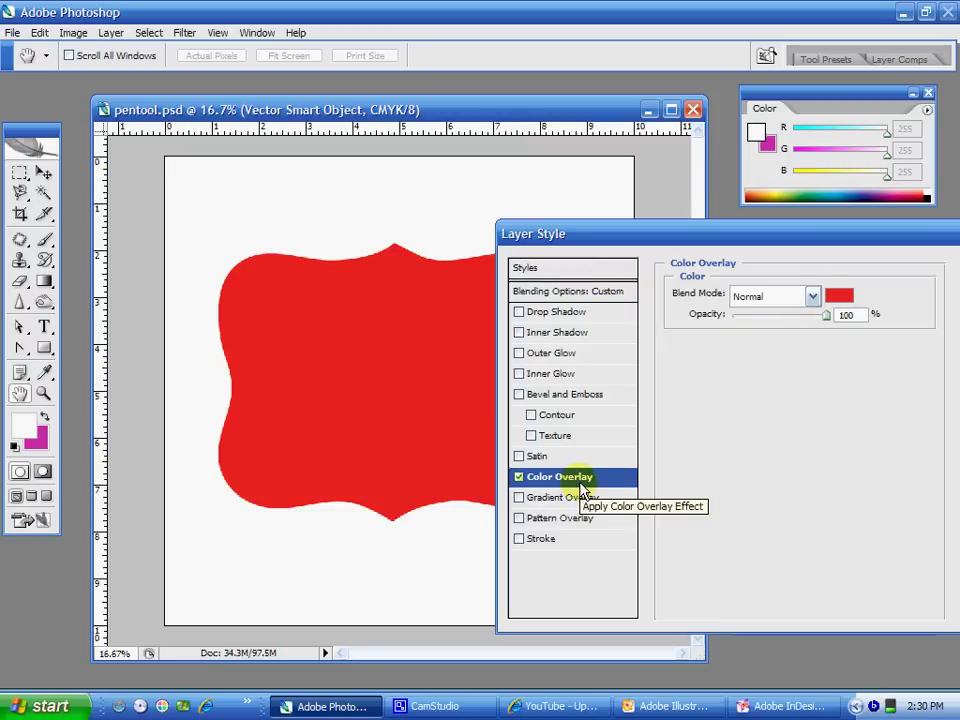
left_click(840, 297)
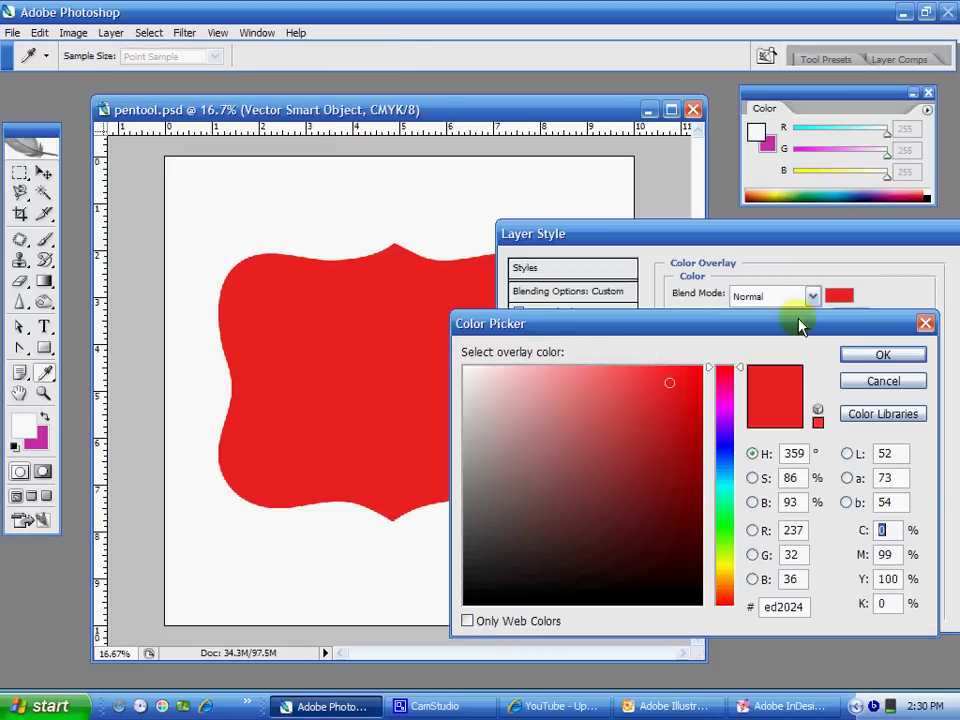
left_click(717, 484)
mouse_move(538, 418)
left_mouse_down()
mouse_move(527, 394)
mouse_move(537, 376)
left_mouse_up()
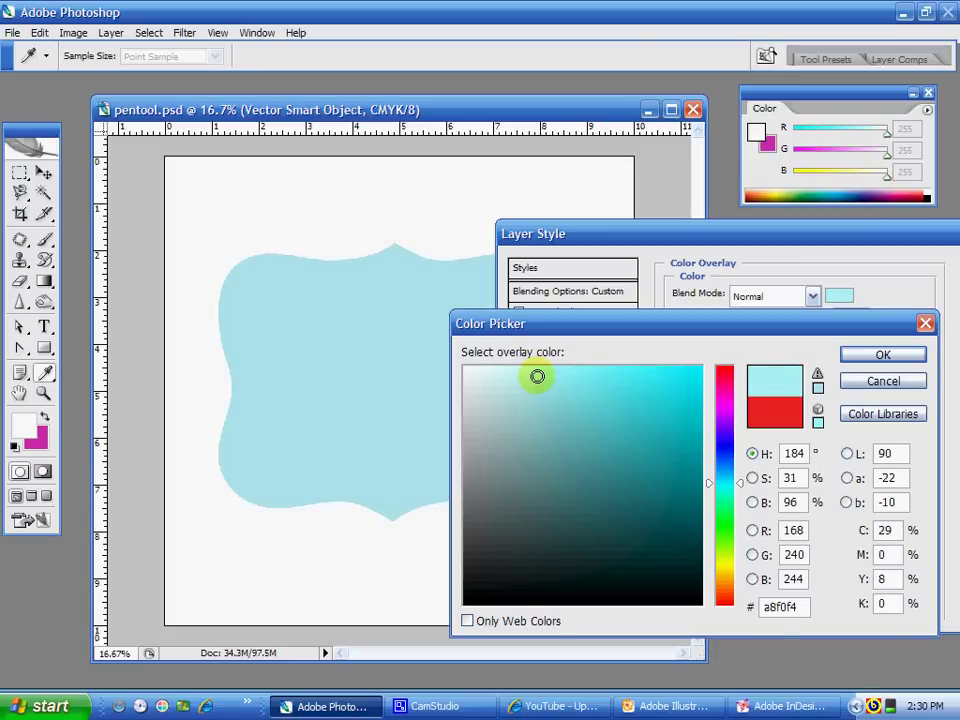
left_click(884, 355)
left_click(789, 243)
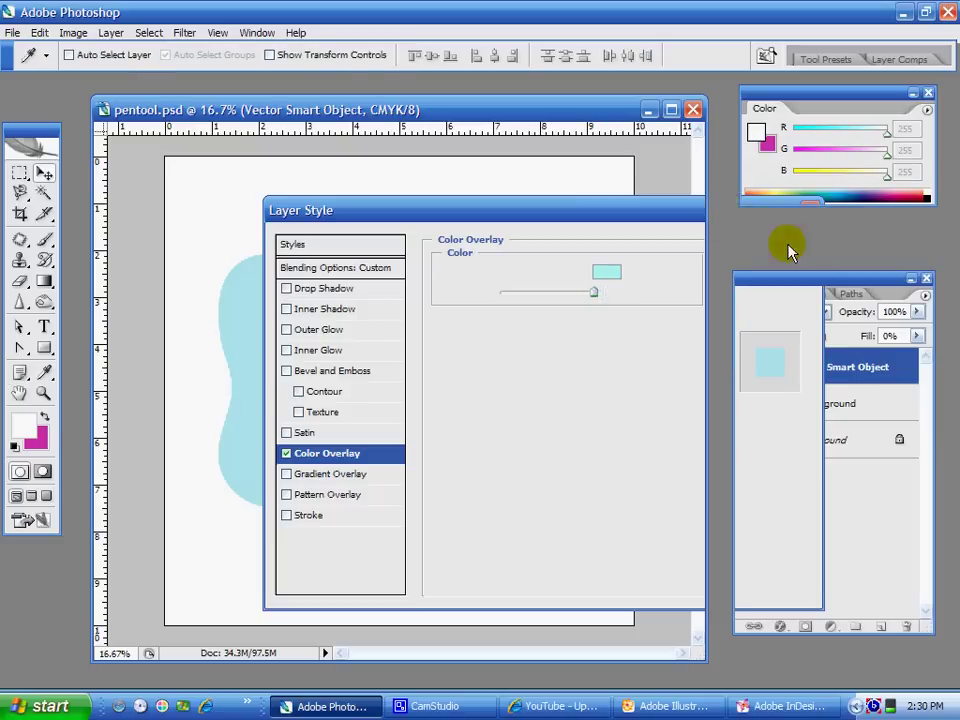
Add a Stroke effect to the Vector Smart Object layer, positioned Inside with a size of 16 px
left_click(829, 404)
left_click(838, 372)
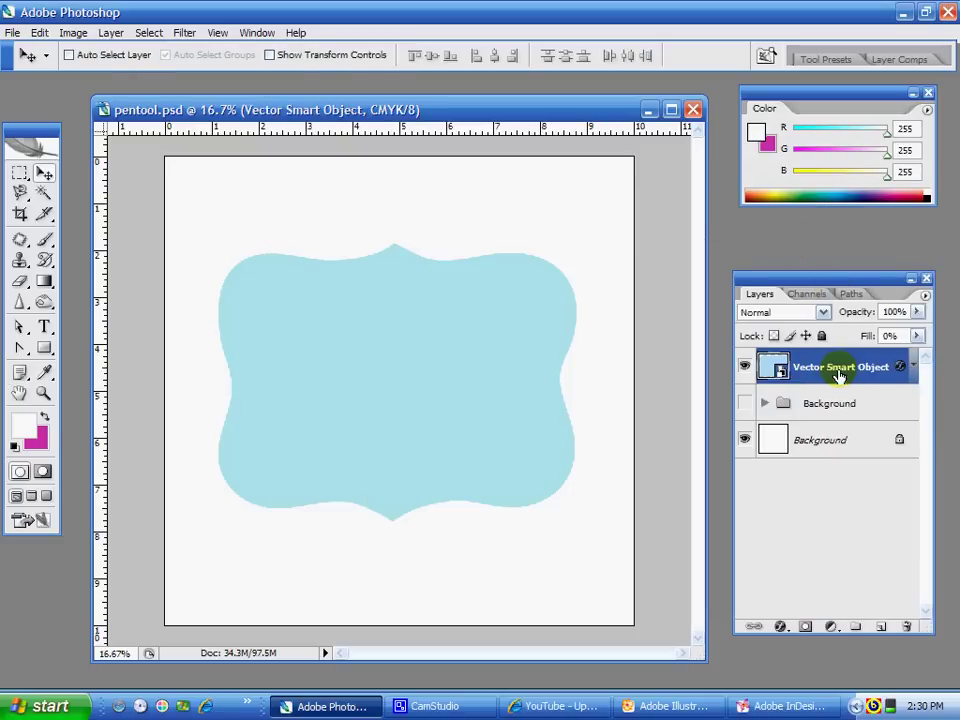
left_click(779, 627)
left_click(780, 614)
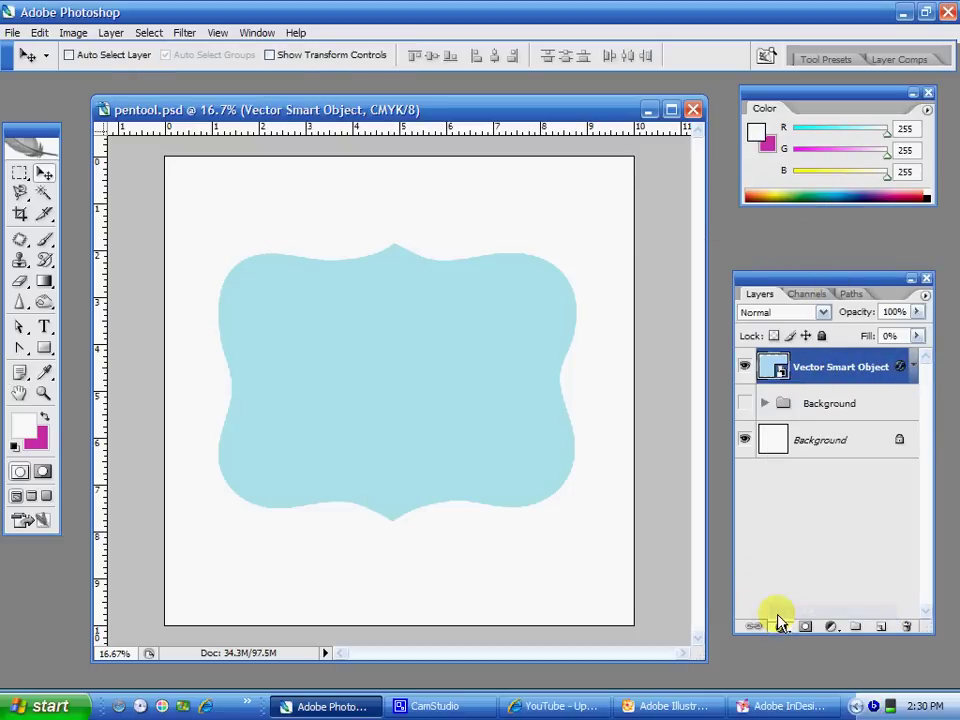
mouse_move(604, 208)
left_mouse_down()
mouse_move(890, 320)
mouse_move(846, 272)
left_mouse_up()
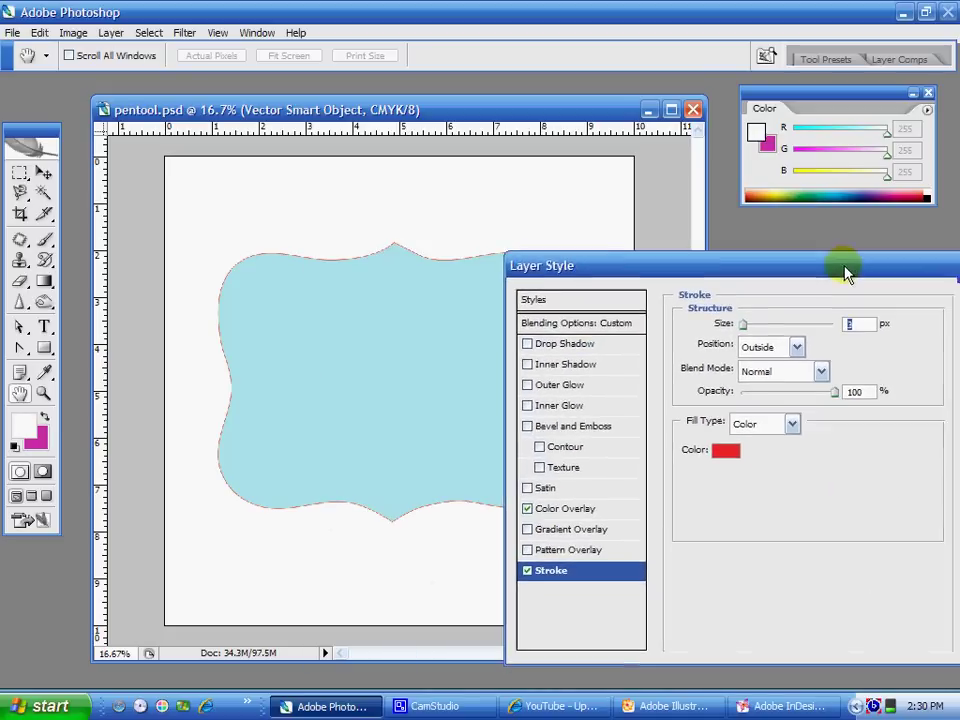
left_click_drag(746, 323, 766, 321)
left_click(794, 343)
left_click(783, 380)
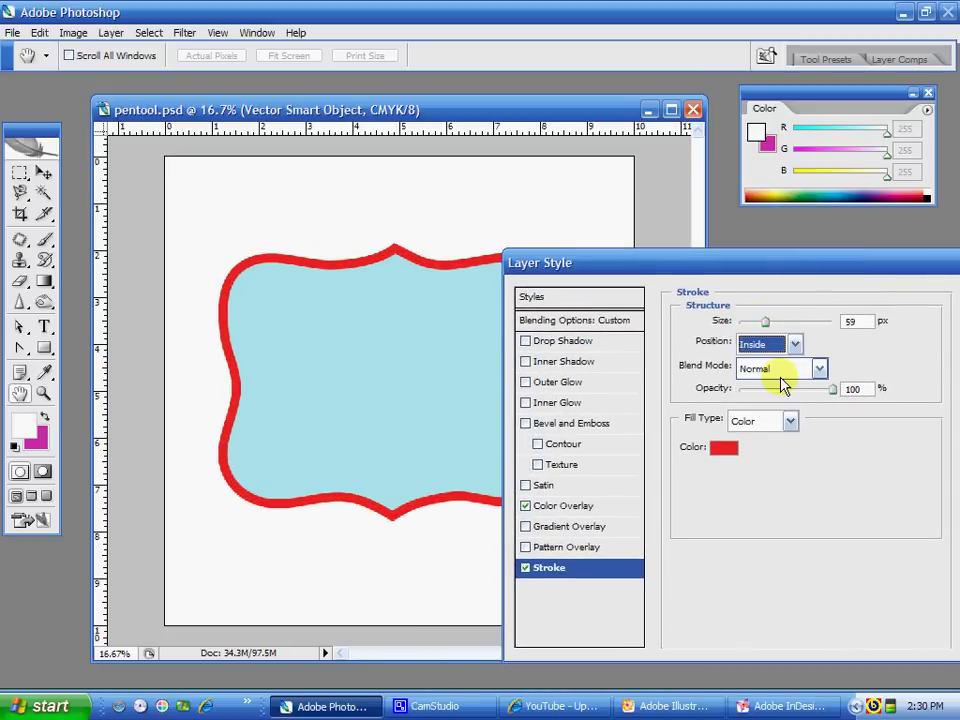
left_click_drag(703, 262, 794, 215)
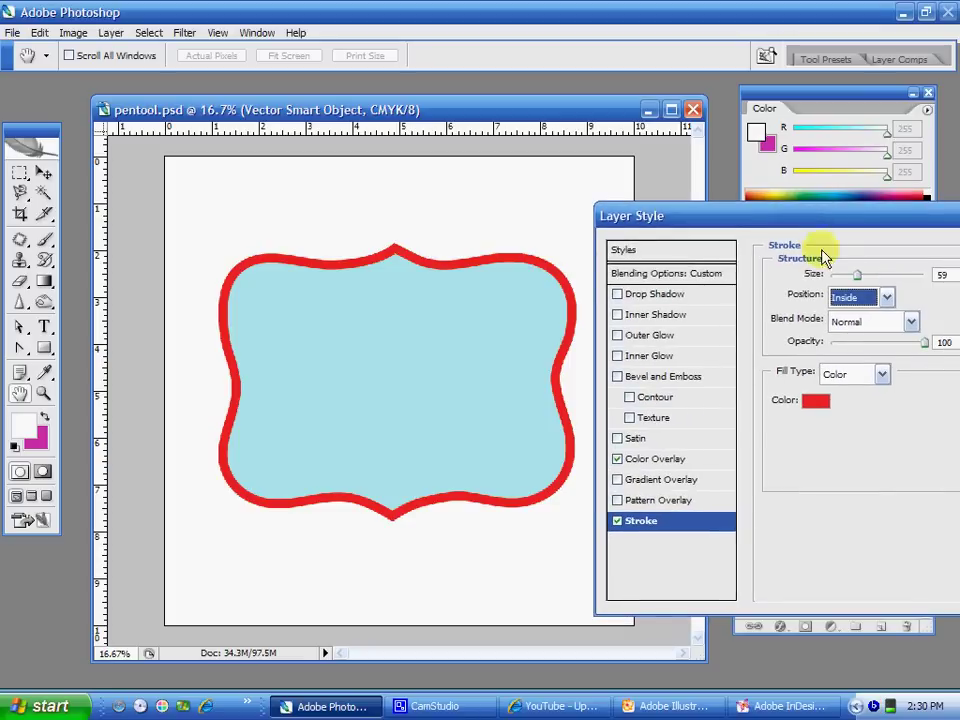
left_click_drag(853, 276, 842, 274)
Set the stroke colour to very dark brown (280c0d)
left_click(816, 400)
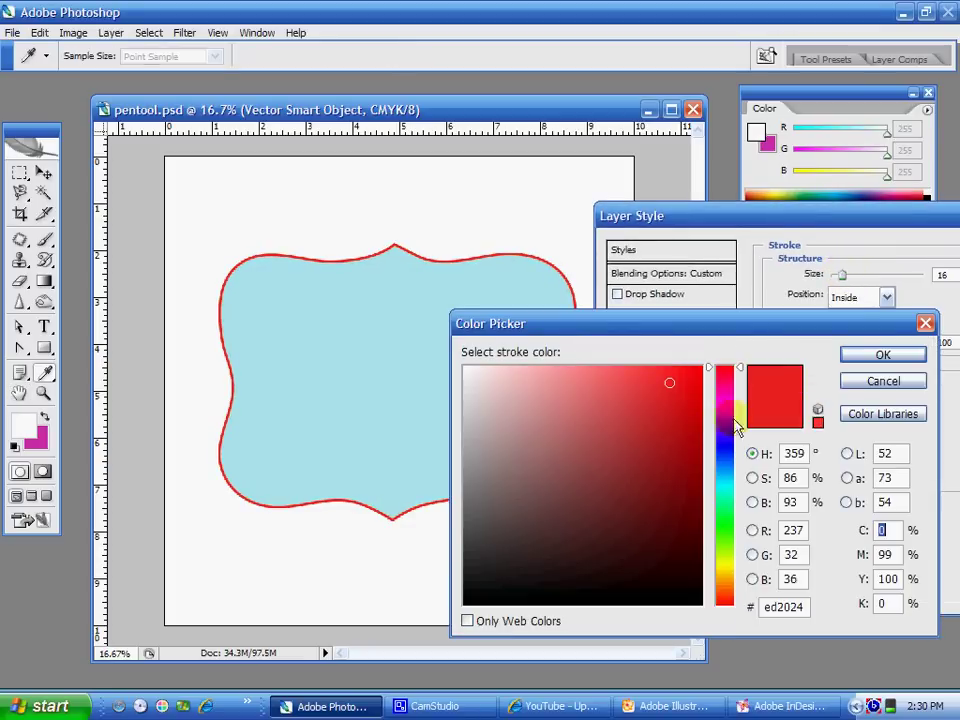
left_click_drag(609, 578, 630, 567)
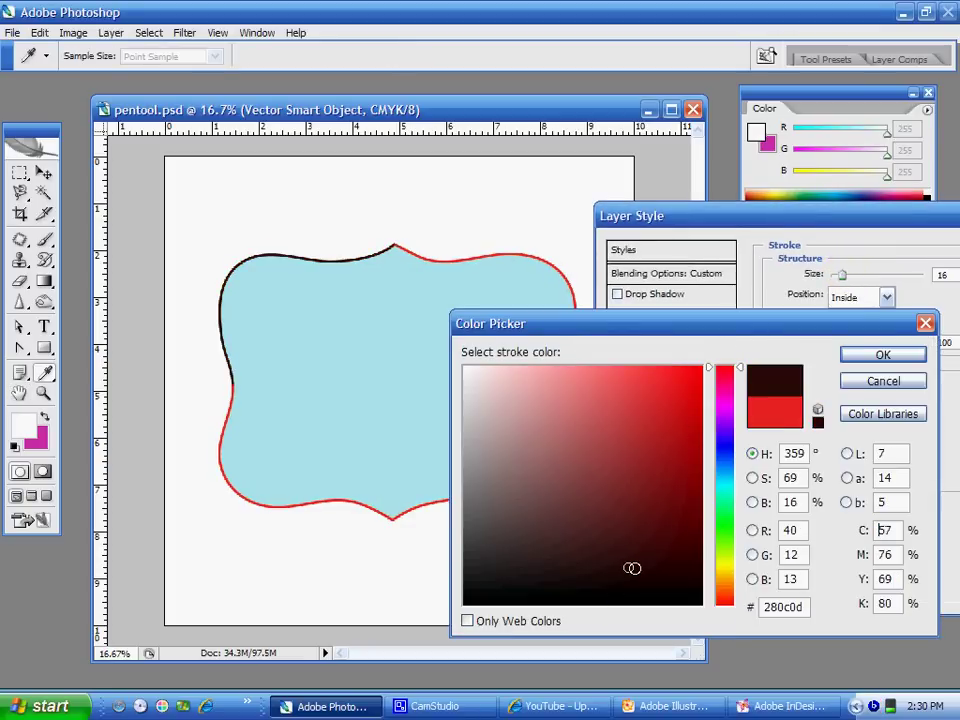
left_click(879, 355)
left_click_drag(840, 240, 818, 234)
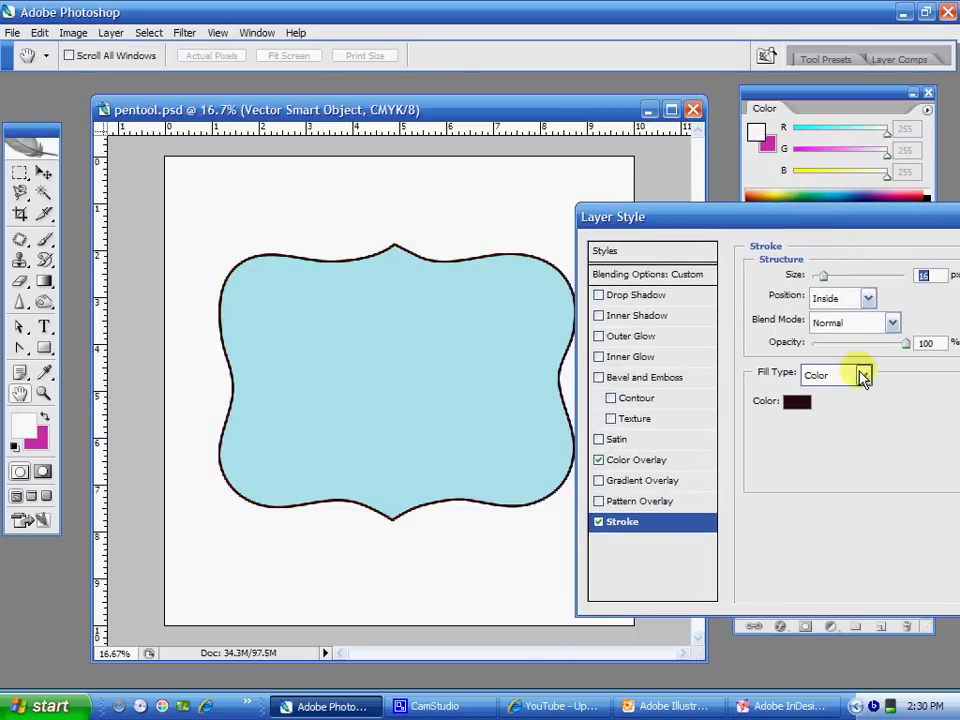
Try the Pattern fill type on the stroke and return it to Color
left_click(862, 376)
left_click(862, 376)
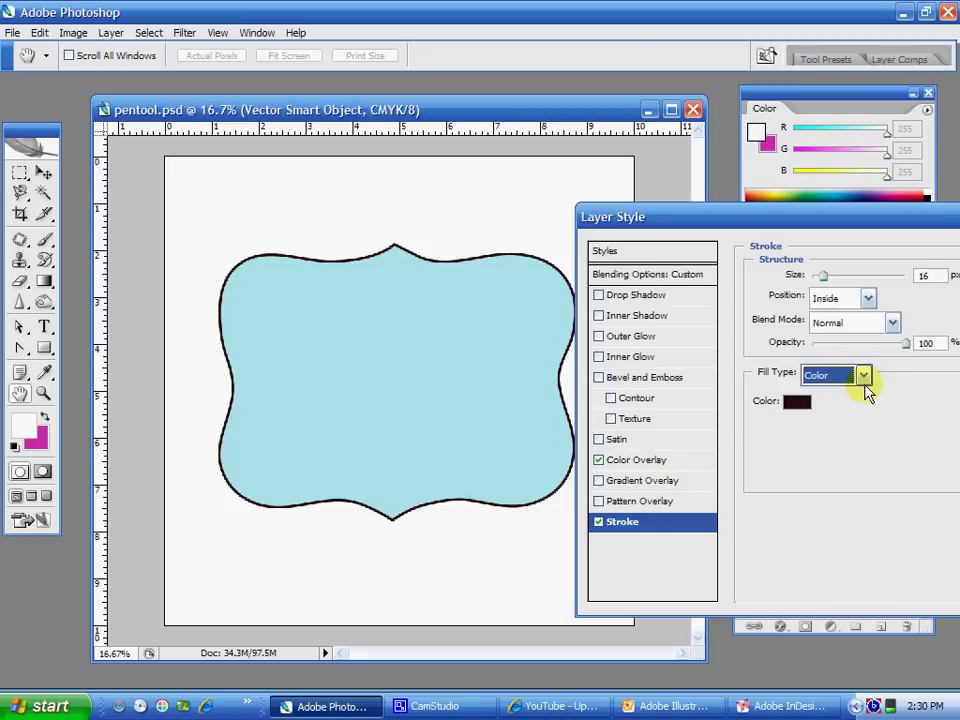
left_click_drag(831, 231, 786, 216)
left_click(818, 360)
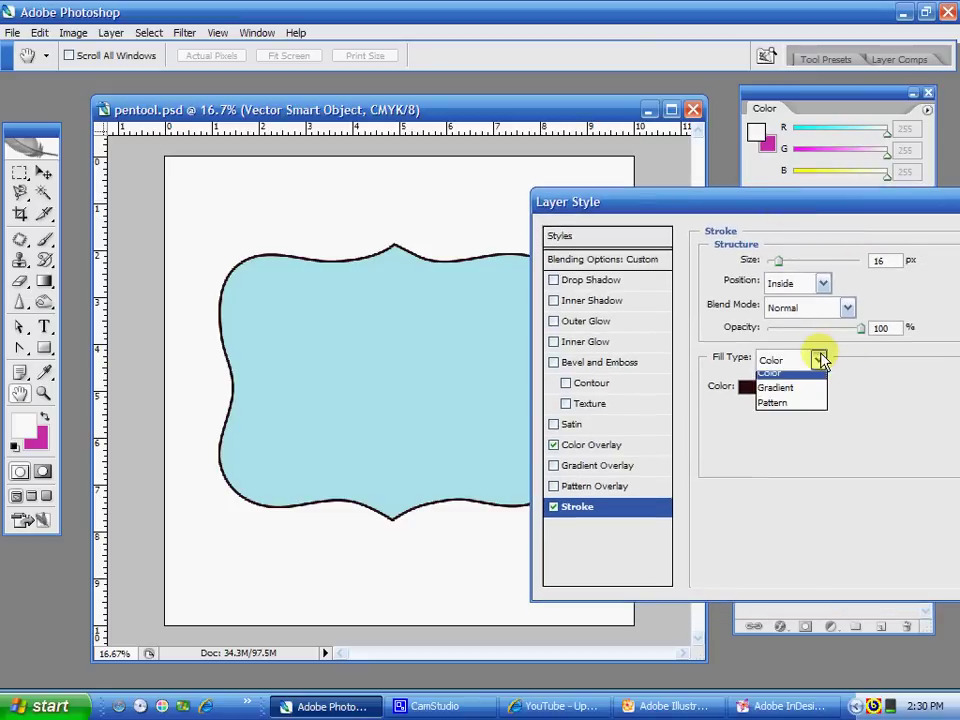
left_click(810, 411)
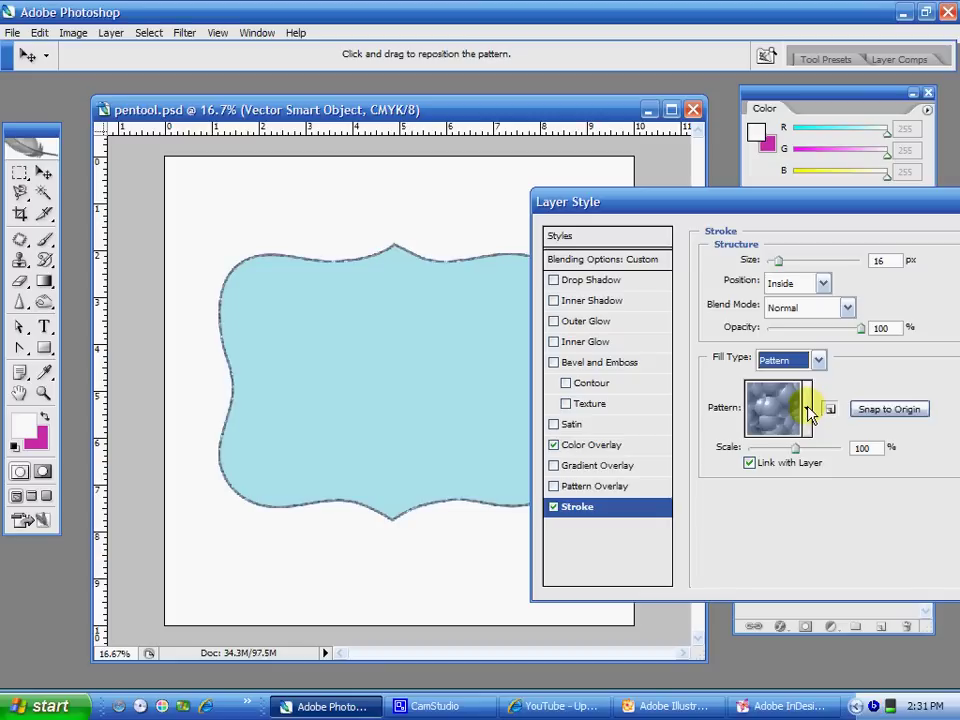
left_click(817, 361)
left_click(810, 383)
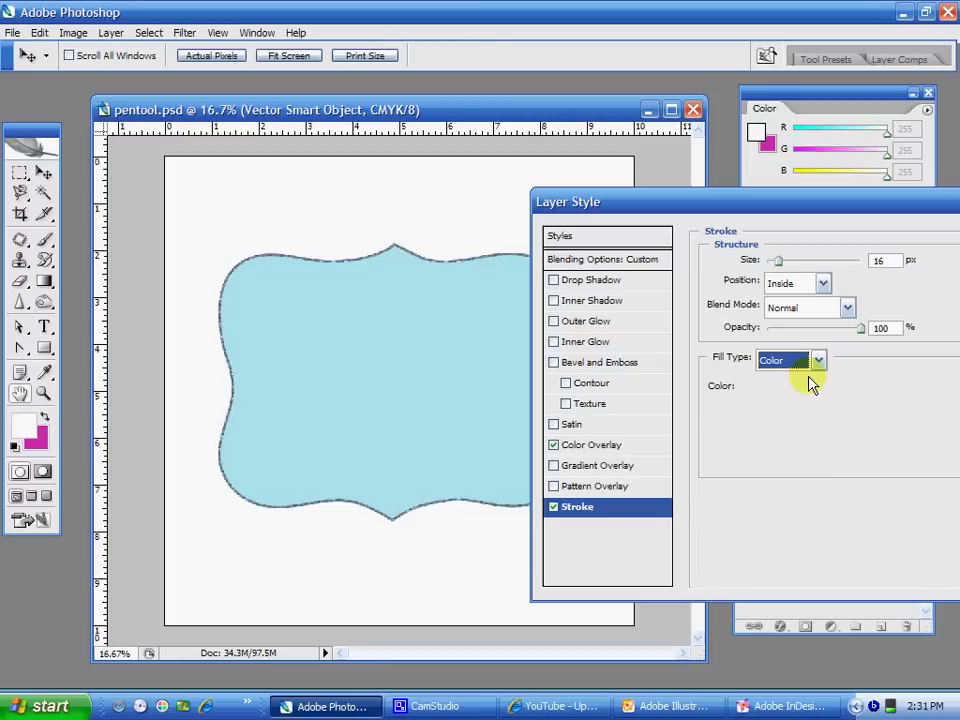
mouse_move(760, 204)
left_mouse_down()
mouse_move(727, 203)
mouse_move(741, 193)
mouse_move(686, 193)
mouse_move(761, 199)
mouse_move(700, 178)
mouse_move(722, 181)
left_mouse_up()
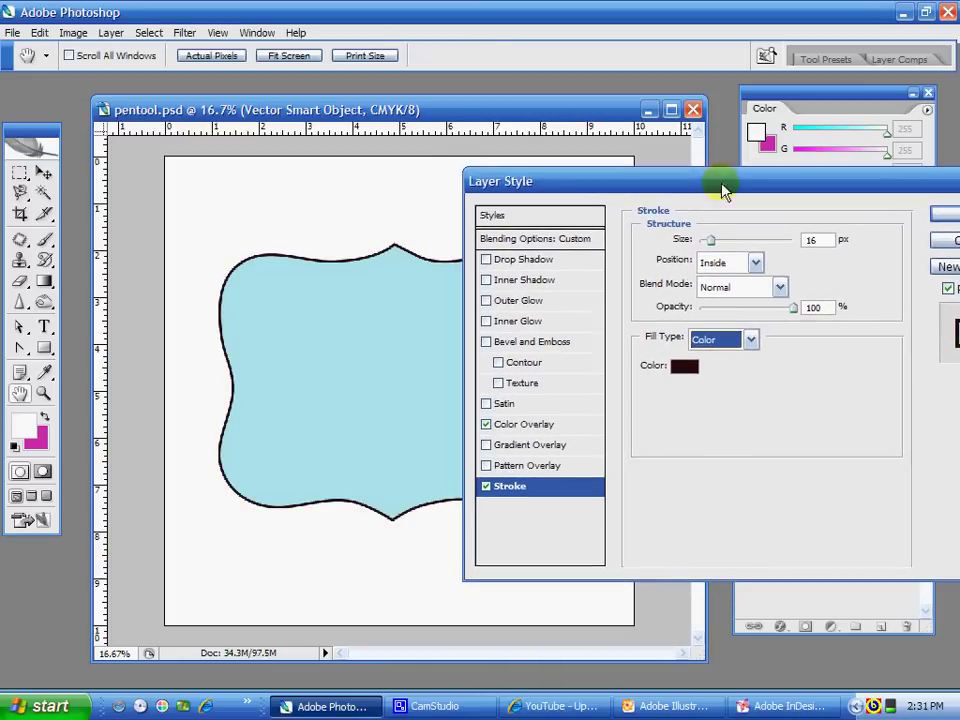
Review the stroke colour, keep it as it is and apply the layer style to the shape
left_click(683, 365)
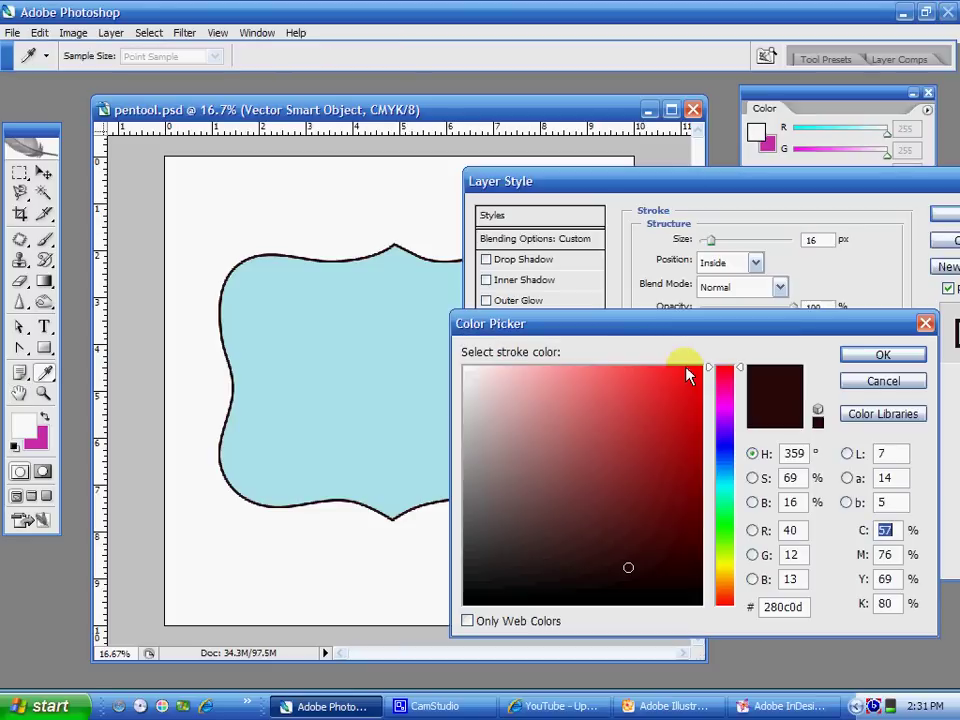
left_click(870, 355)
left_click_drag(716, 248, 713, 246)
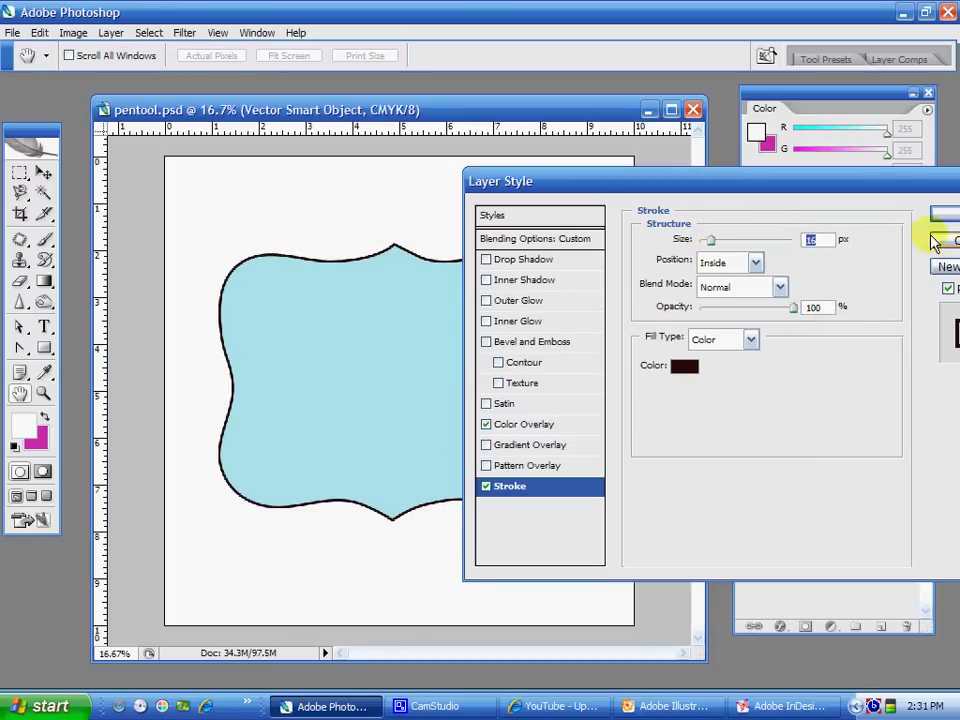
left_click_drag(885, 187, 700, 188)
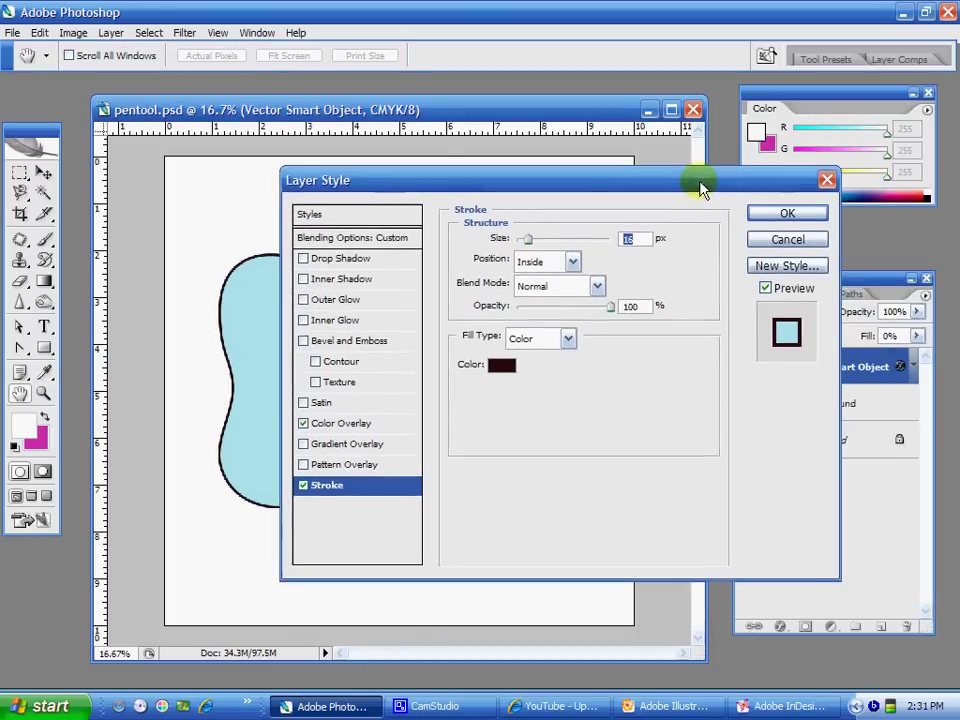
left_click(812, 213)
Reselect the Vector Smart Object layer and examine the stroked shape up close
left_click(833, 402)
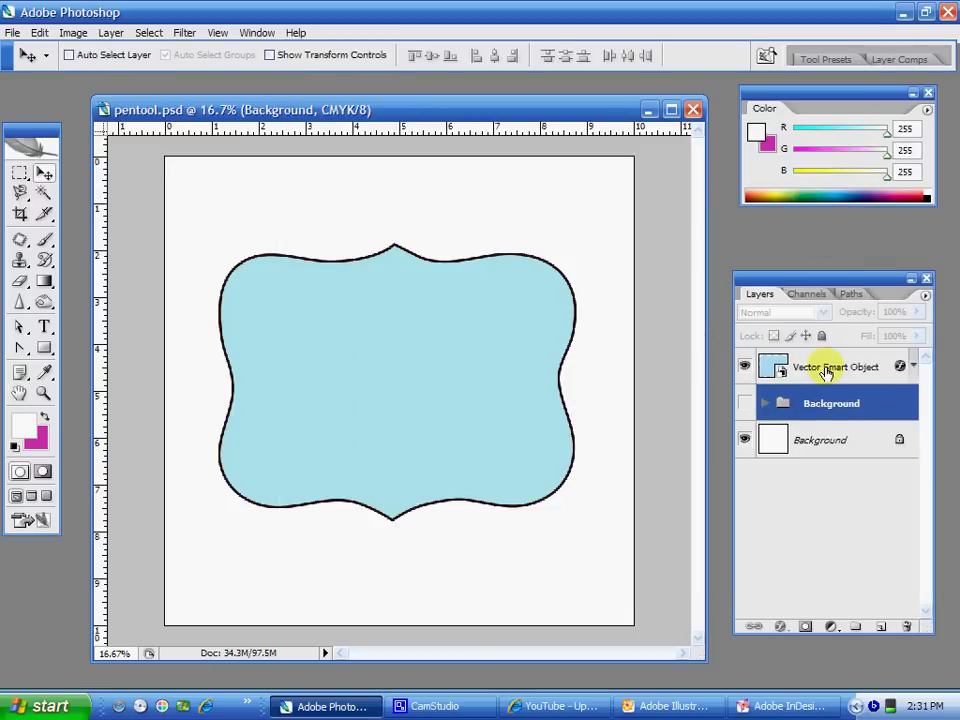
left_click(825, 370)
key("ctrl+plus")
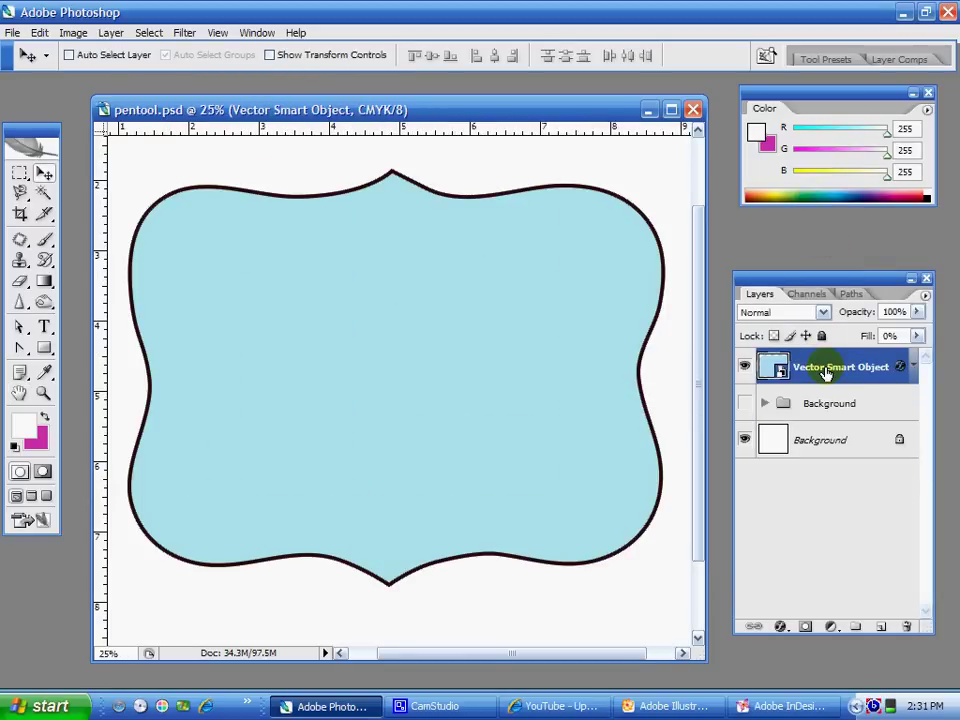
key("ctrl+minus")
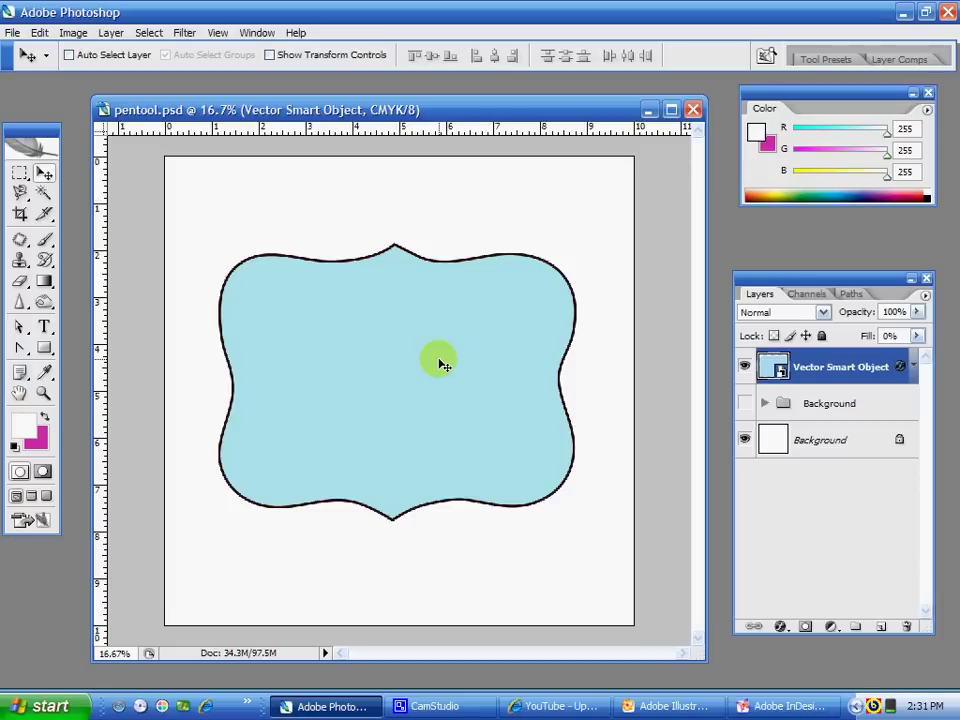
Switch to Illustrator and select the light blue custom shape in customshape.ai
left_click(690, 708)
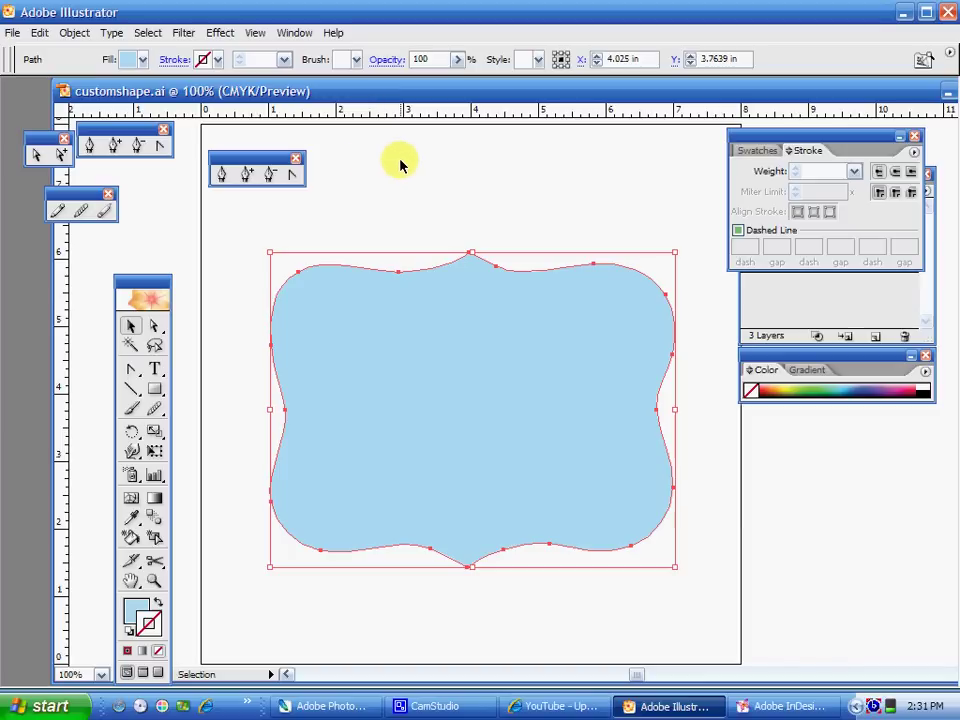
left_click(400, 165)
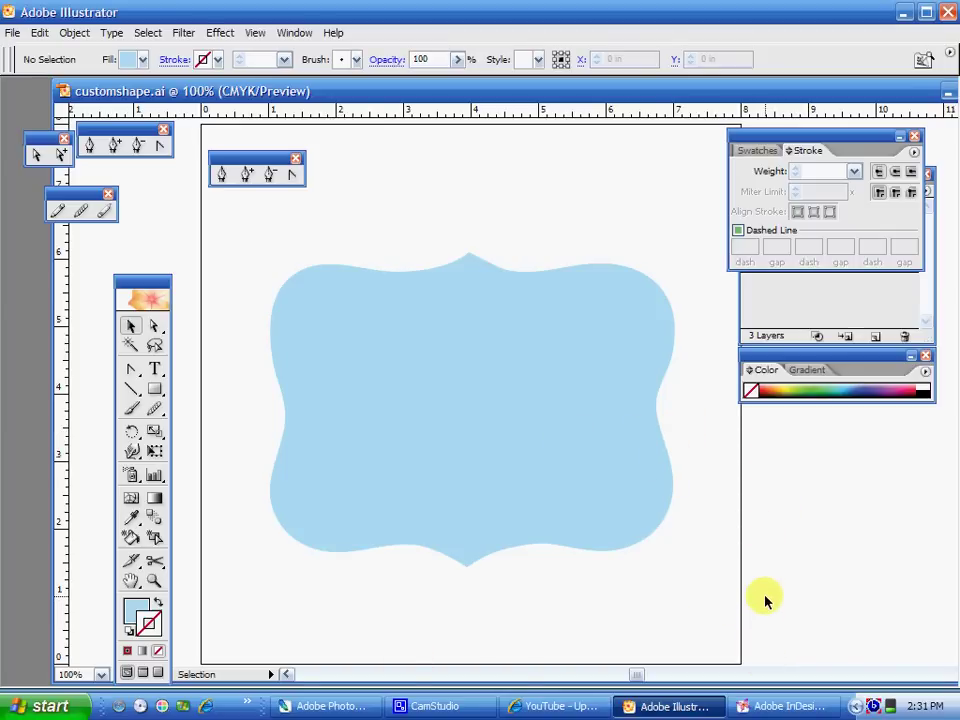
left_click(463, 262)
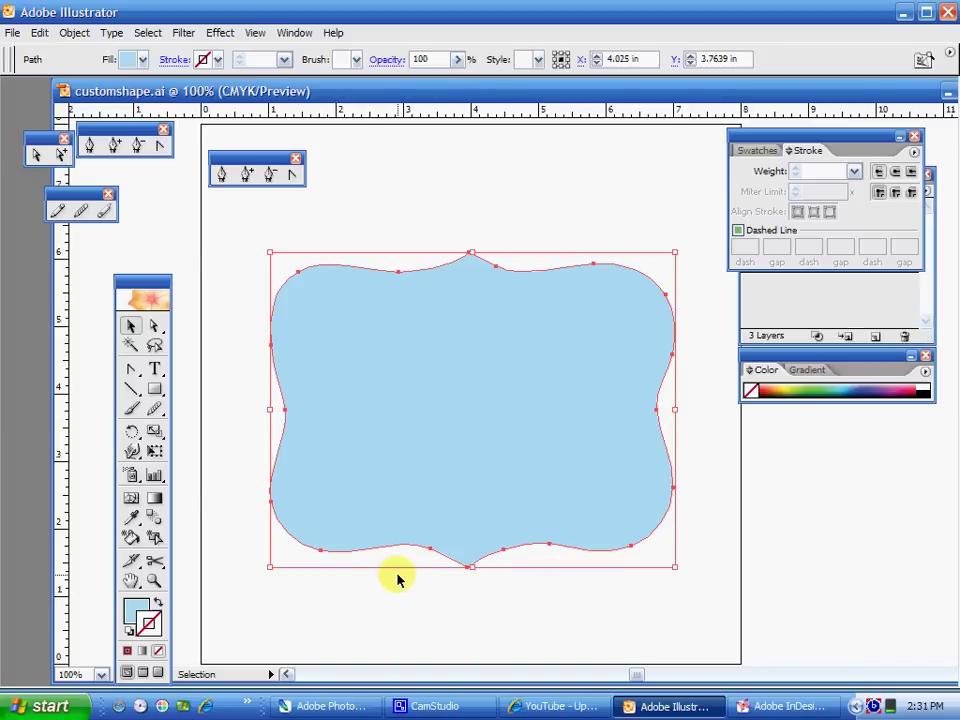
left_click(356, 60)
left_click(356, 60)
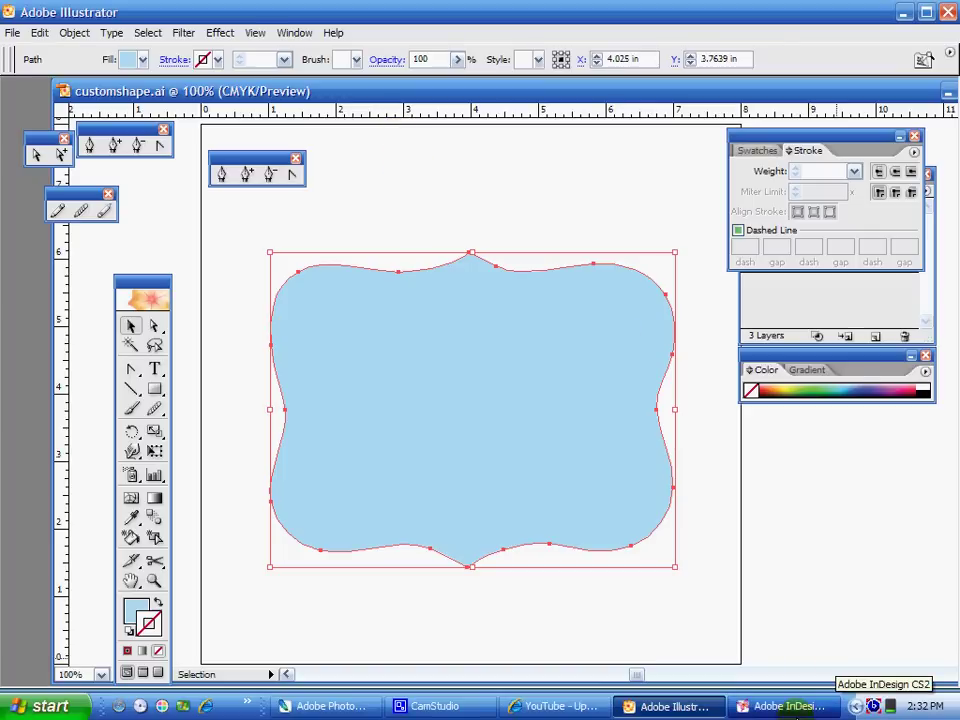
Switch to InDesign and create a one-page Letter document with Facing Pages turned off
left_click(778, 710)
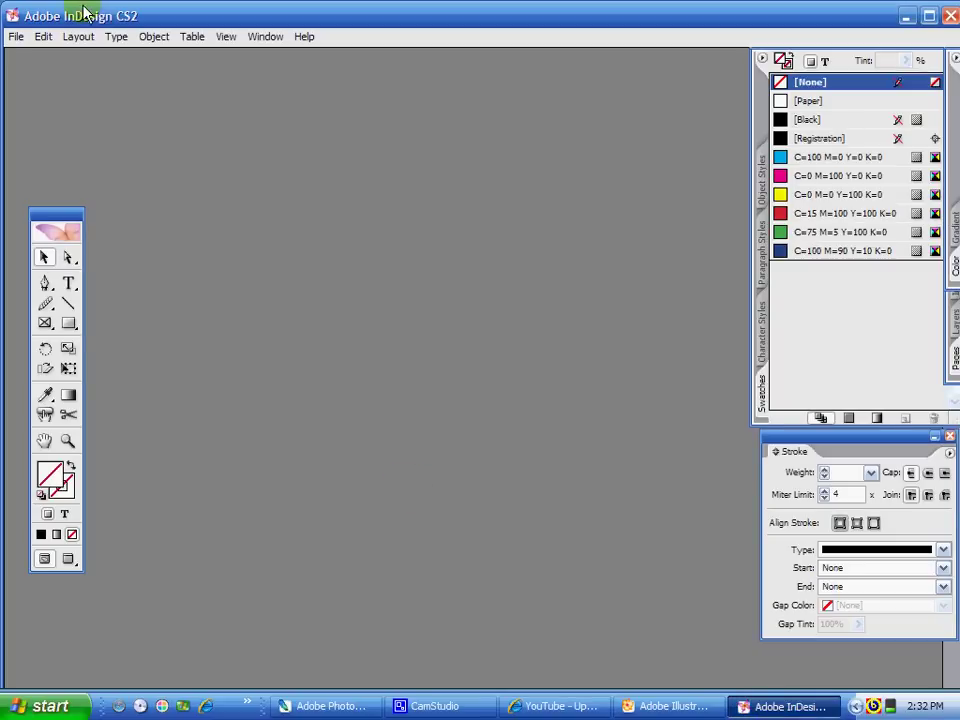
left_click(16, 40)
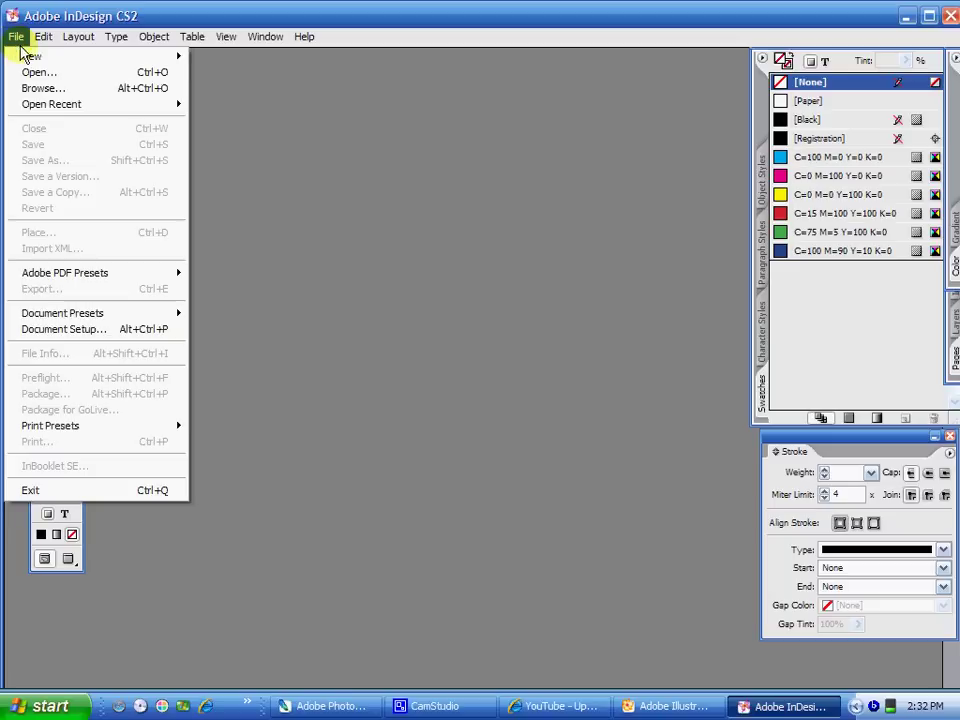
mouse_move(30, 57)
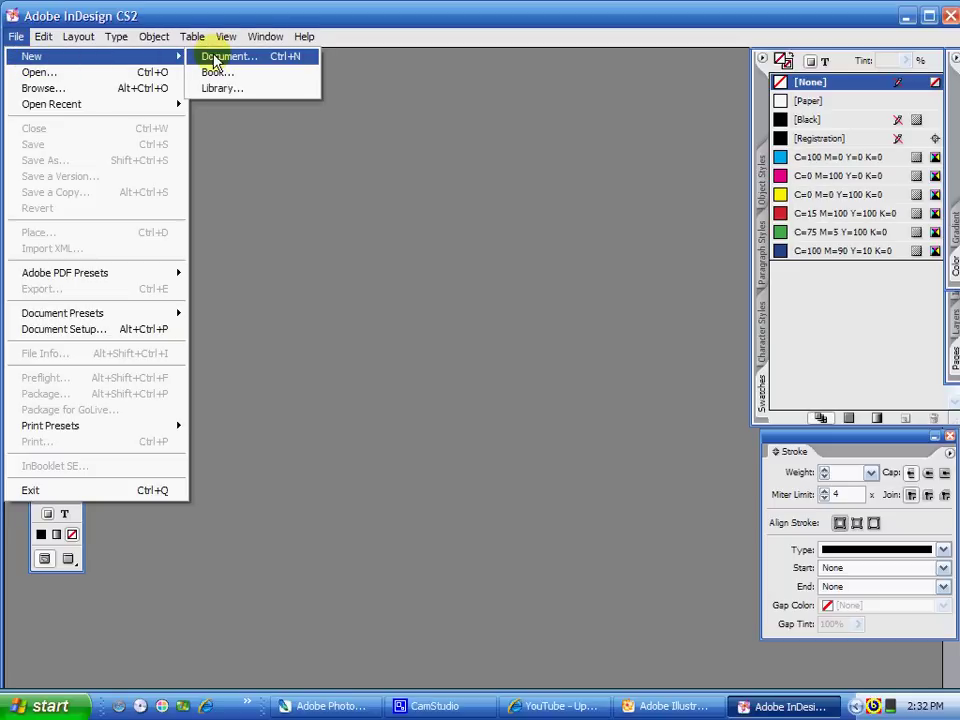
left_click(215, 60)
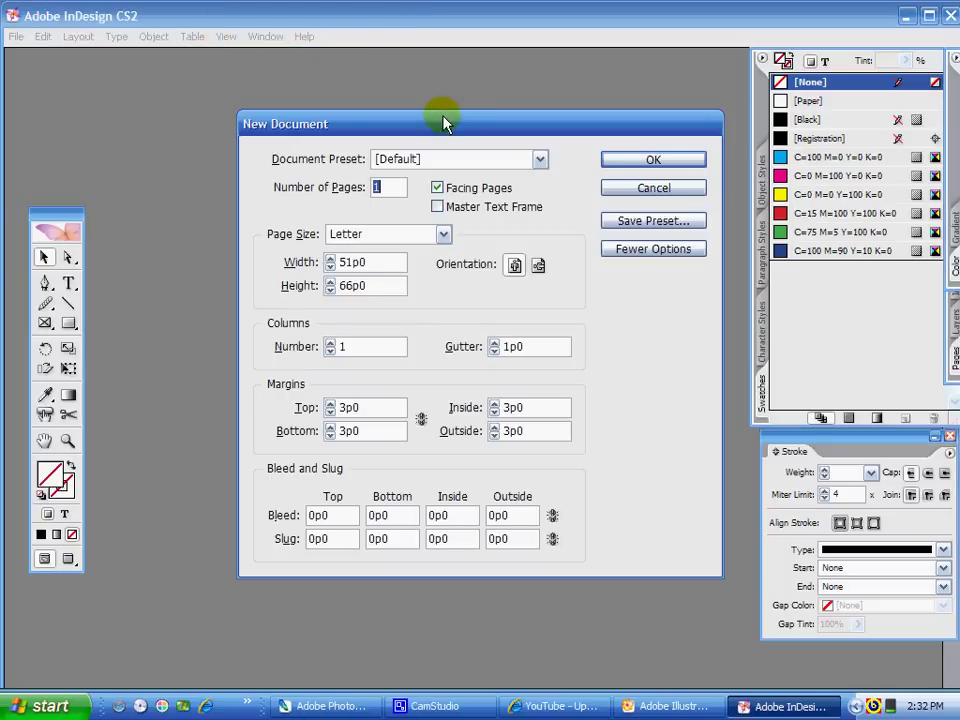
left_click_drag(444, 121, 407, 115)
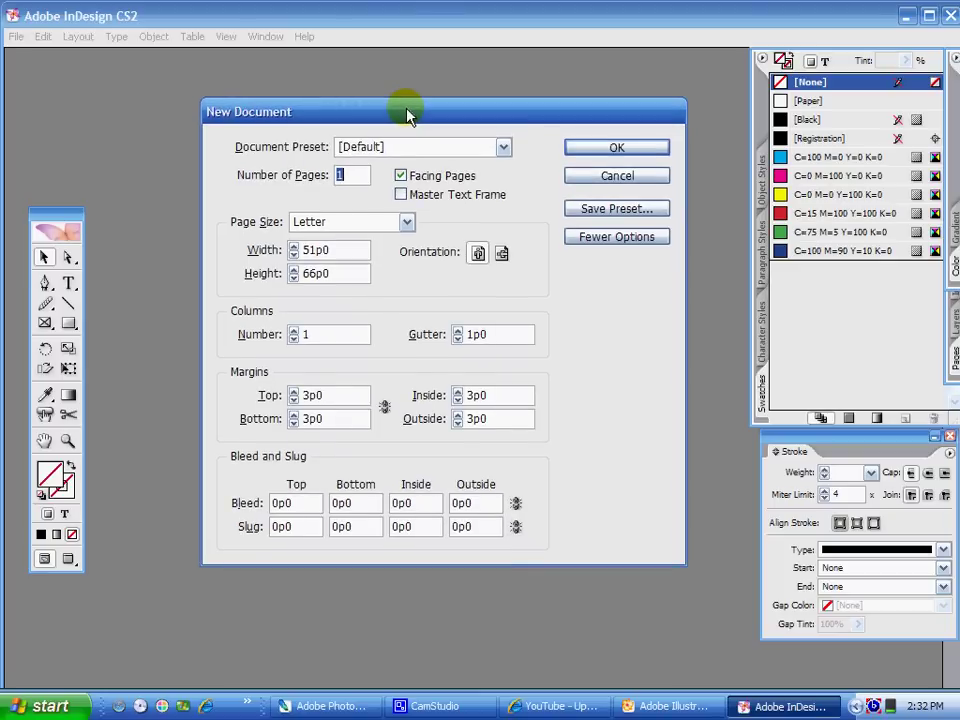
mouse_move(406, 111)
left_mouse_down()
mouse_move(414, 137)
mouse_move(418, 111)
mouse_move(418, 124)
left_mouse_up()
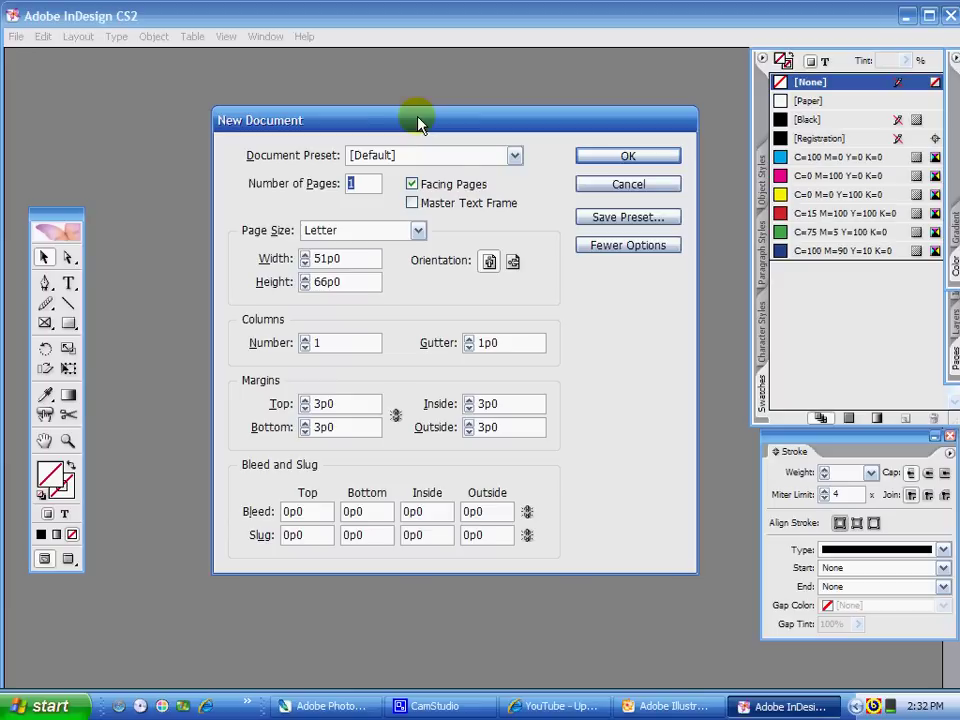
left_click(411, 184)
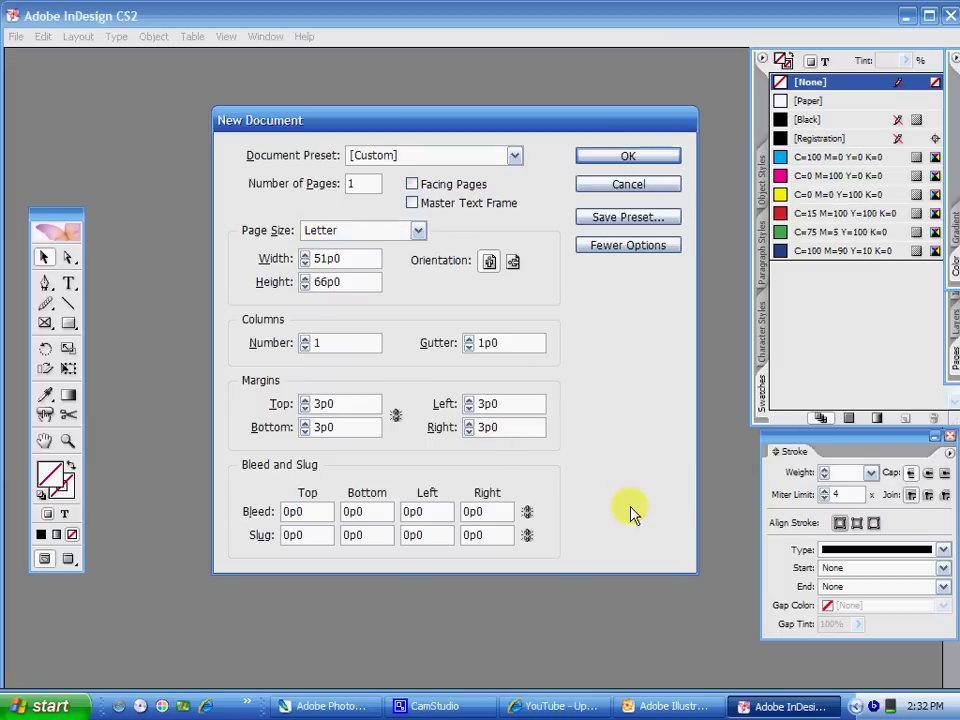
left_click(628, 157)
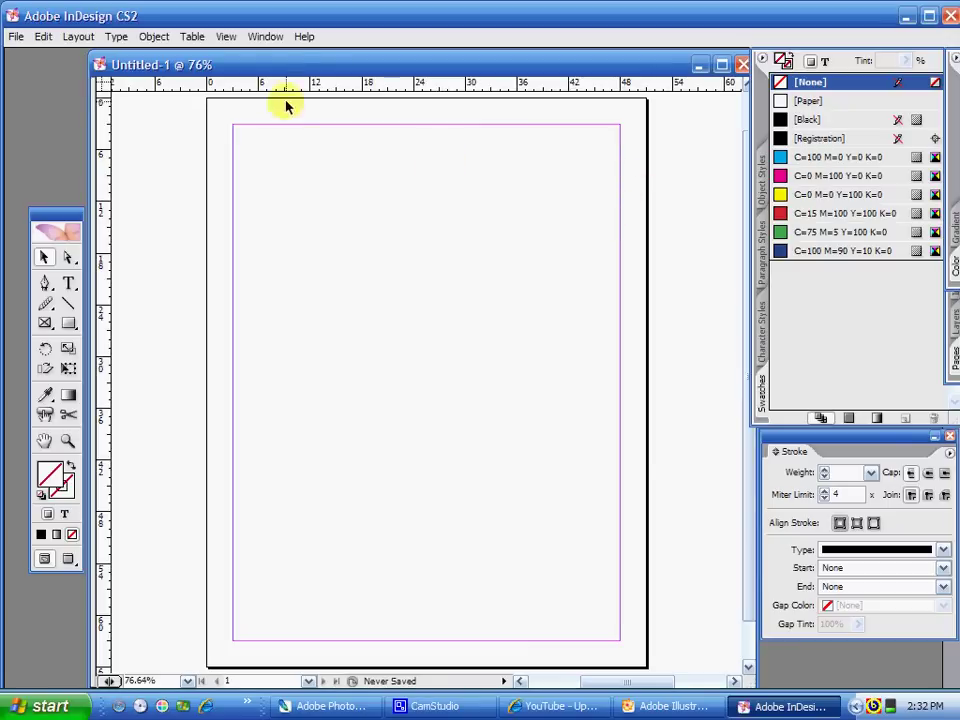
Revisit the selected custom shape in Illustrator, switch back to InDesign and paste the shape onto the blank page
scroll(527, 430, "up", 1)
scroll(529, 442, "down", 2)
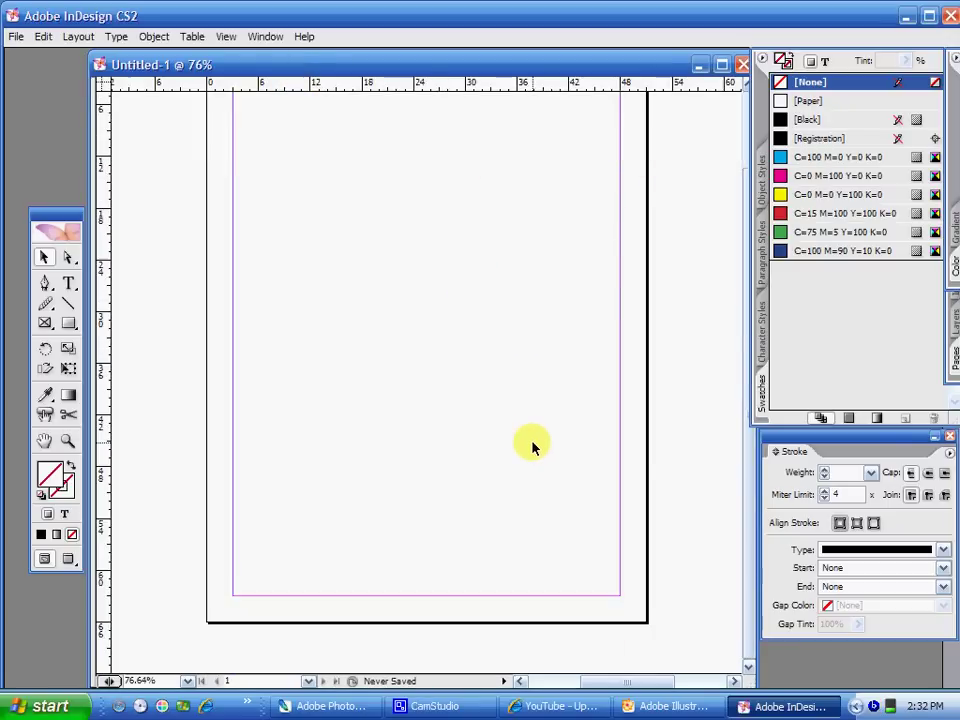
scroll(521, 478, "up", 2)
scroll(538, 540, "down", 2)
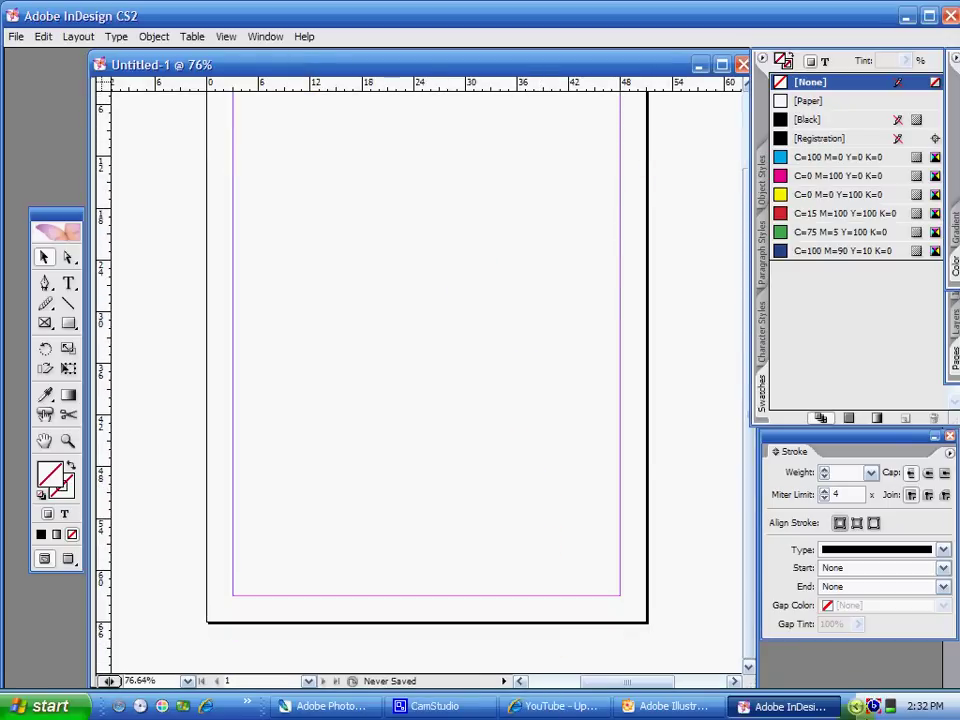
left_click(668, 706)
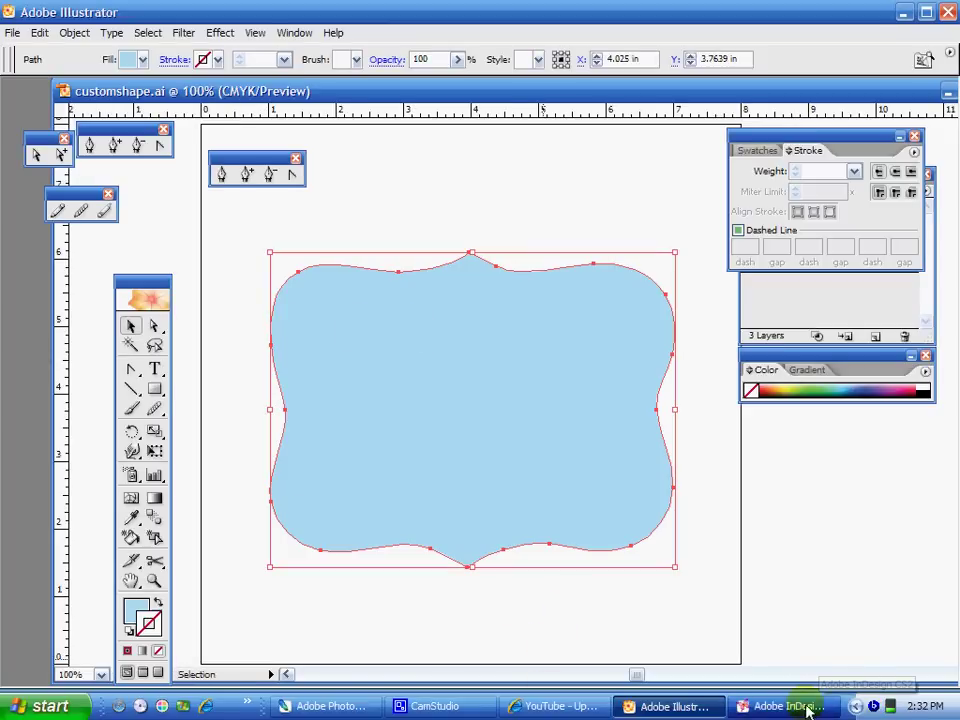
left_click(763, 710)
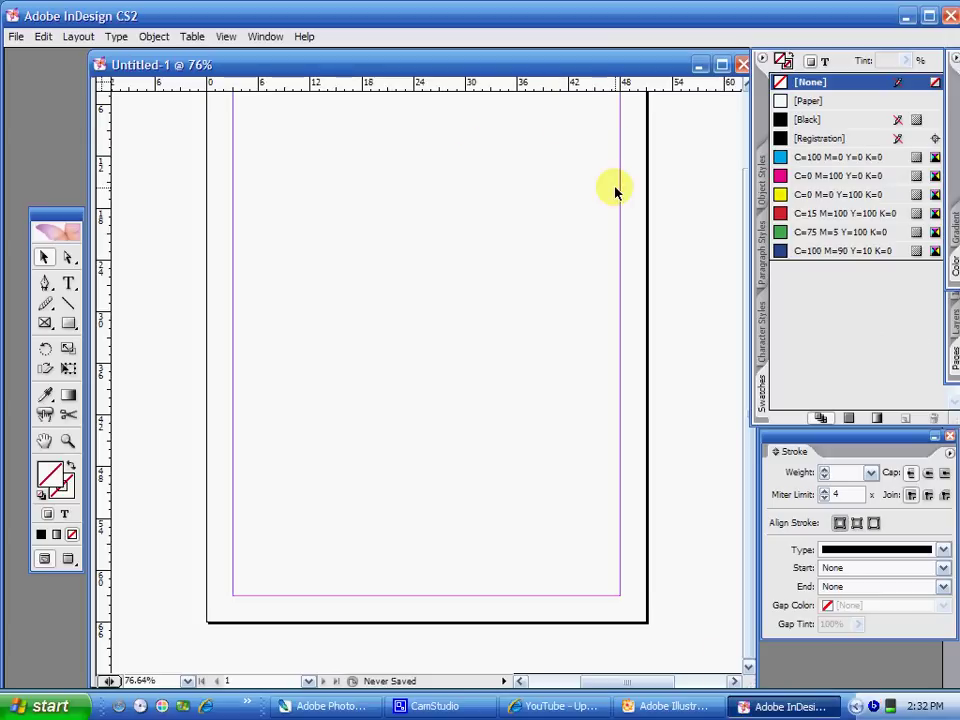
scroll(651, 287, "down", 1)
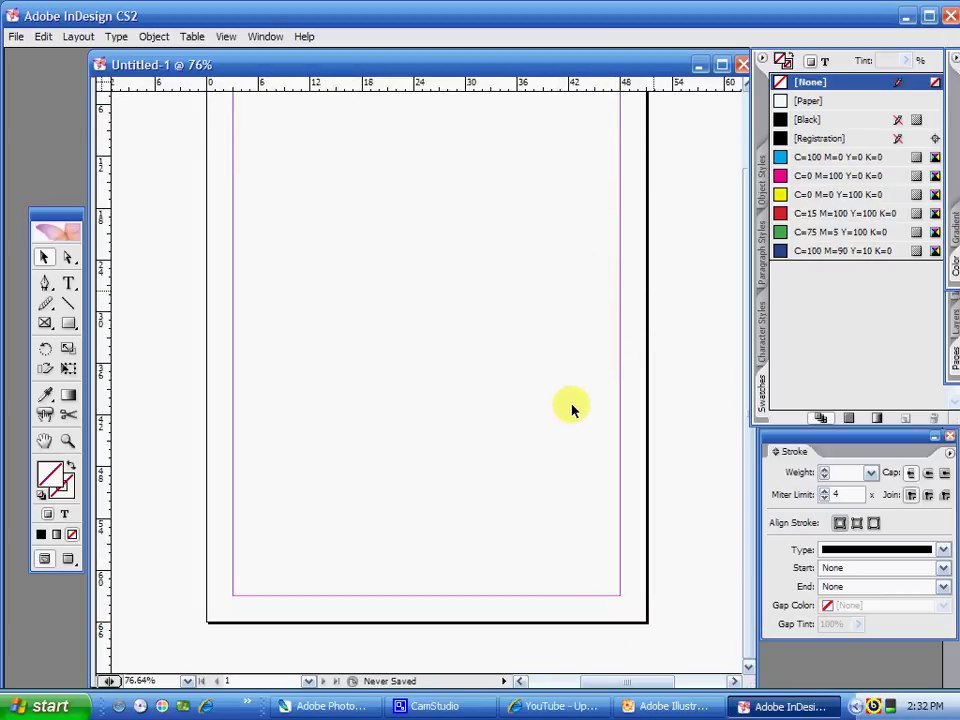
key("ctrl+v")
Shift the pasted shape slightly upward on the page and leave it selected at 100% zoom
left_click(611, 386)
left_click_drag(496, 391, 499, 369)
left_click(602, 359)
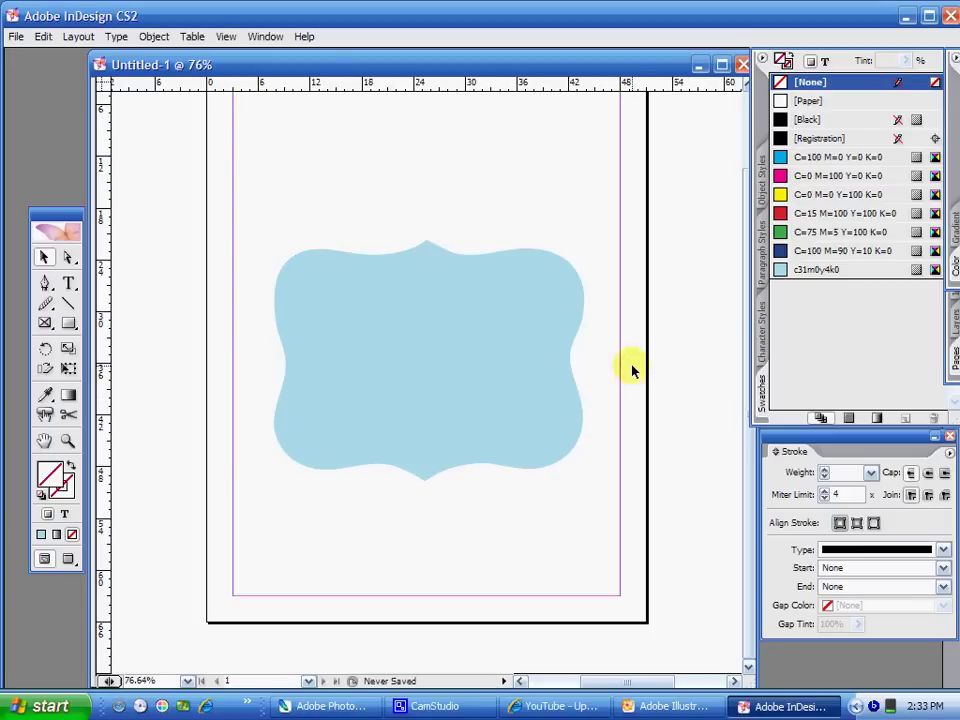
left_click_drag(521, 426, 521, 405)
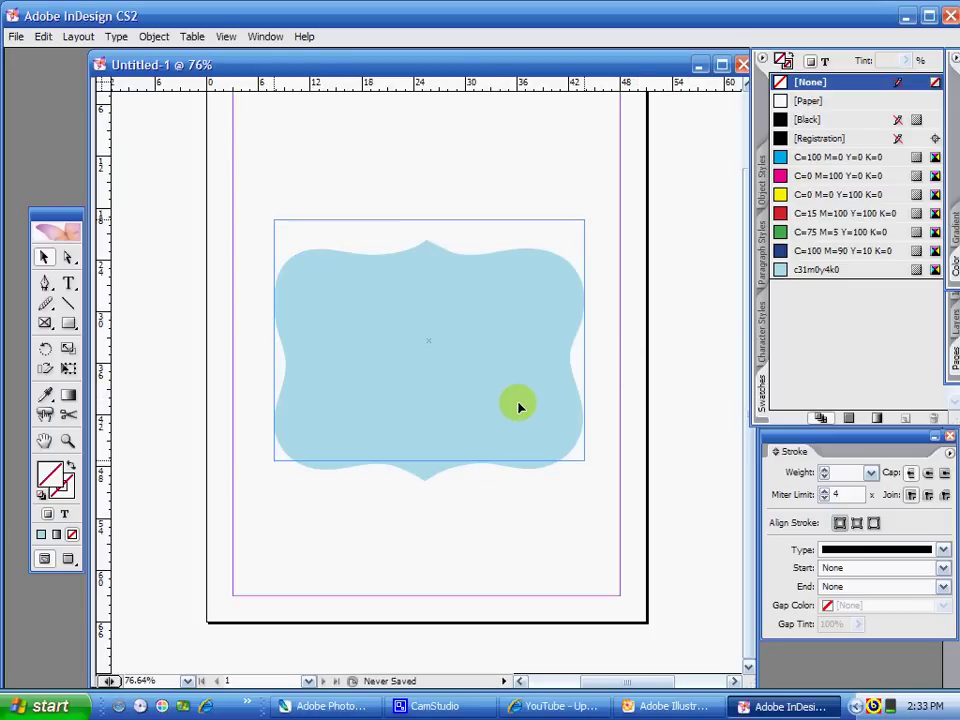
left_click(617, 402)
scroll(619, 400, "up", 1)
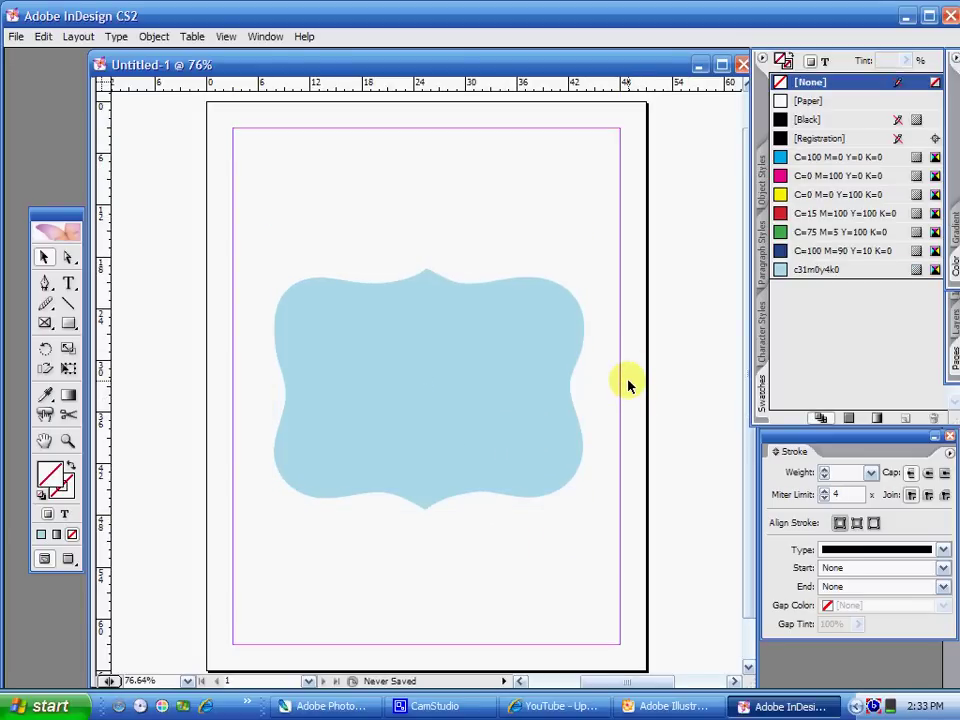
key("ctrl+equal")
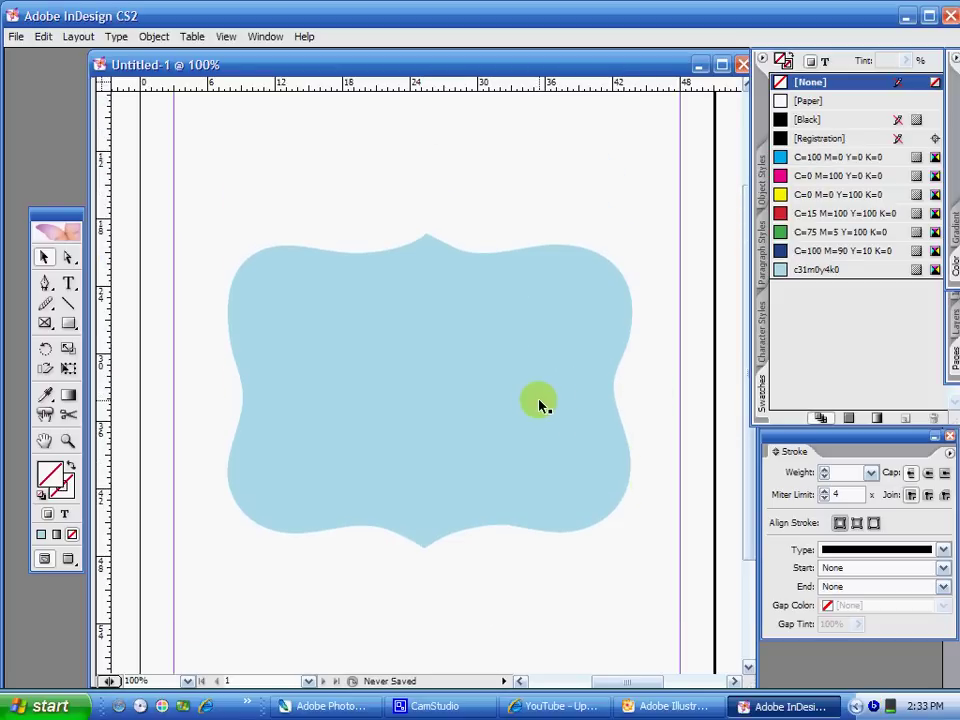
mouse_move(536, 403)
left_mouse_down()
mouse_move(529, 366)
mouse_move(543, 386)
left_mouse_up()
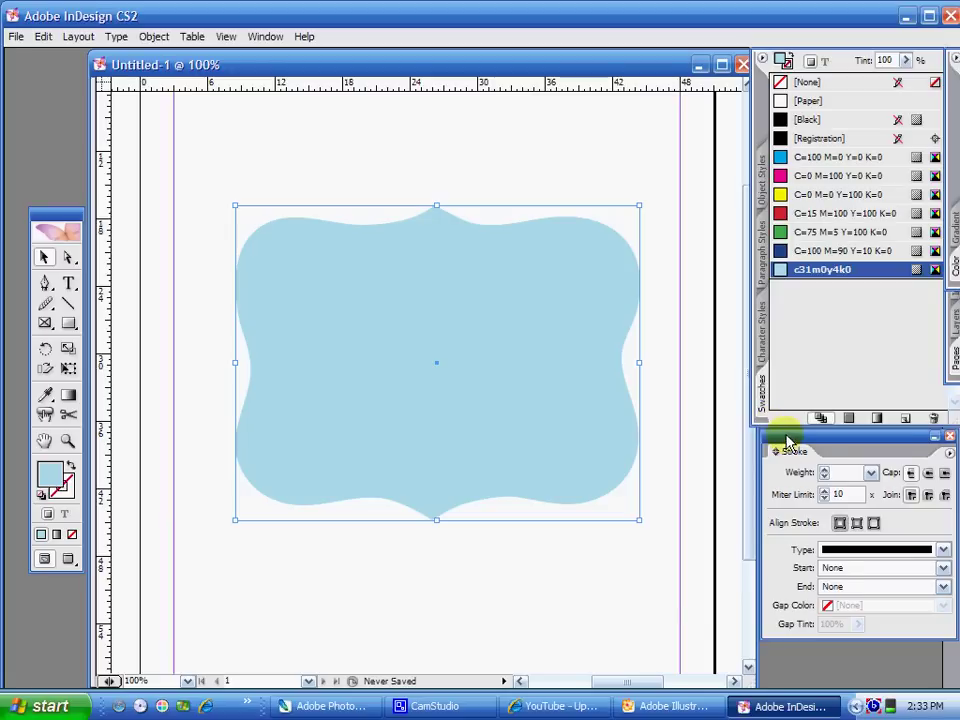
Bring the stroke settings fully into view and set the shape's stroke weight to 3 pt
mouse_move(780, 437)
left_mouse_down()
mouse_move(748, 374)
mouse_move(765, 372)
mouse_move(734, 396)
mouse_move(757, 380)
left_mouse_up()
left_click(262, 37)
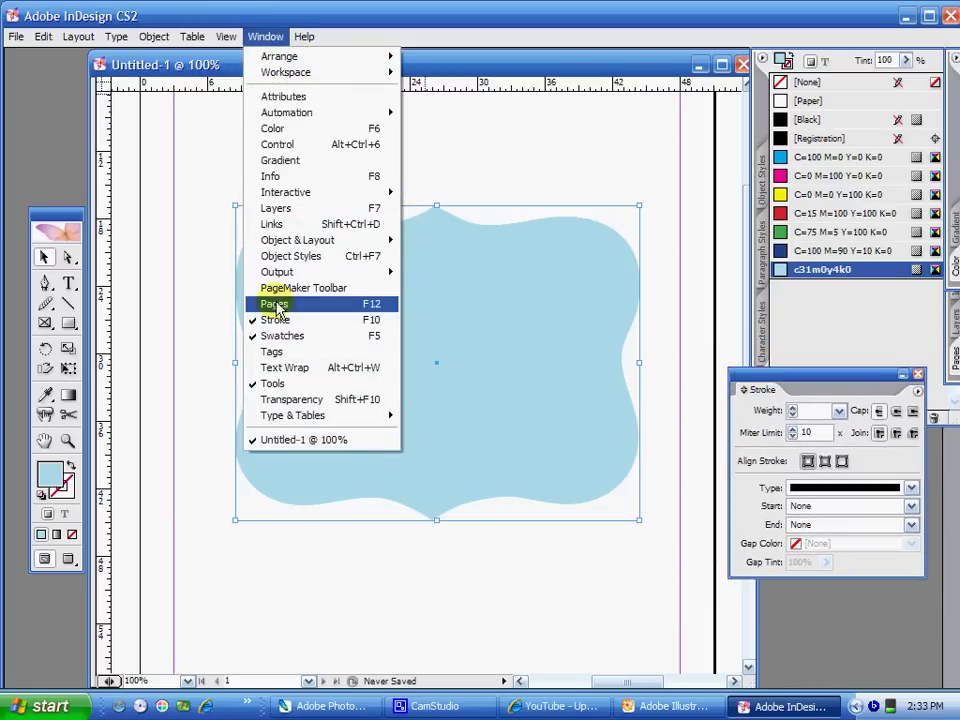
left_click(285, 8)
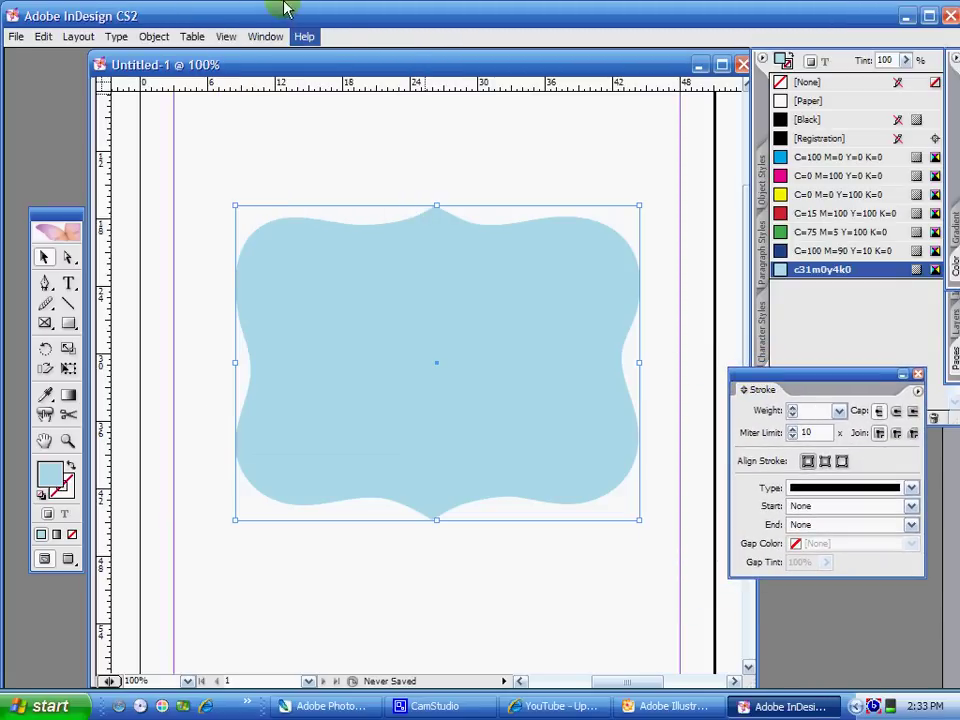
left_click(794, 410)
left_click(794, 410)
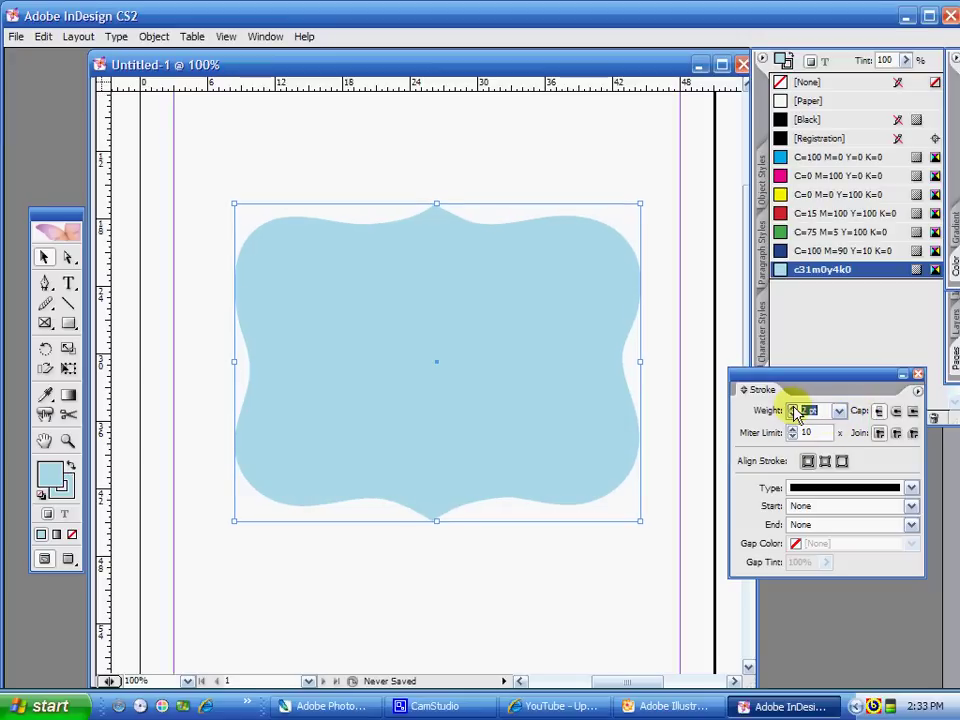
left_click(794, 410)
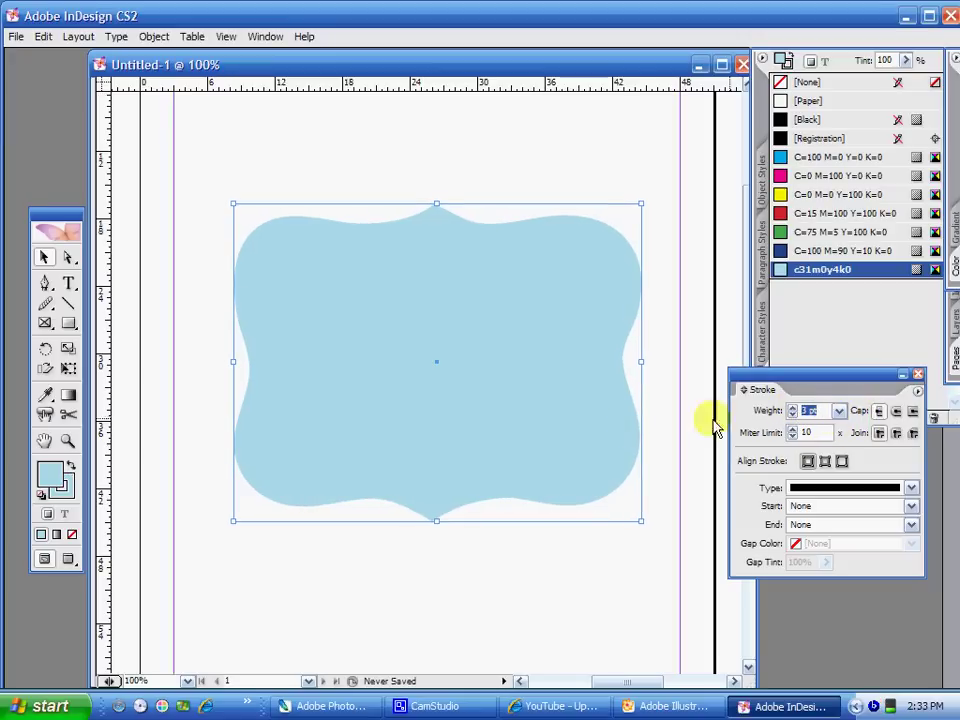
Set the shape's stroke colour to the [Paper] swatch
left_click(63, 492)
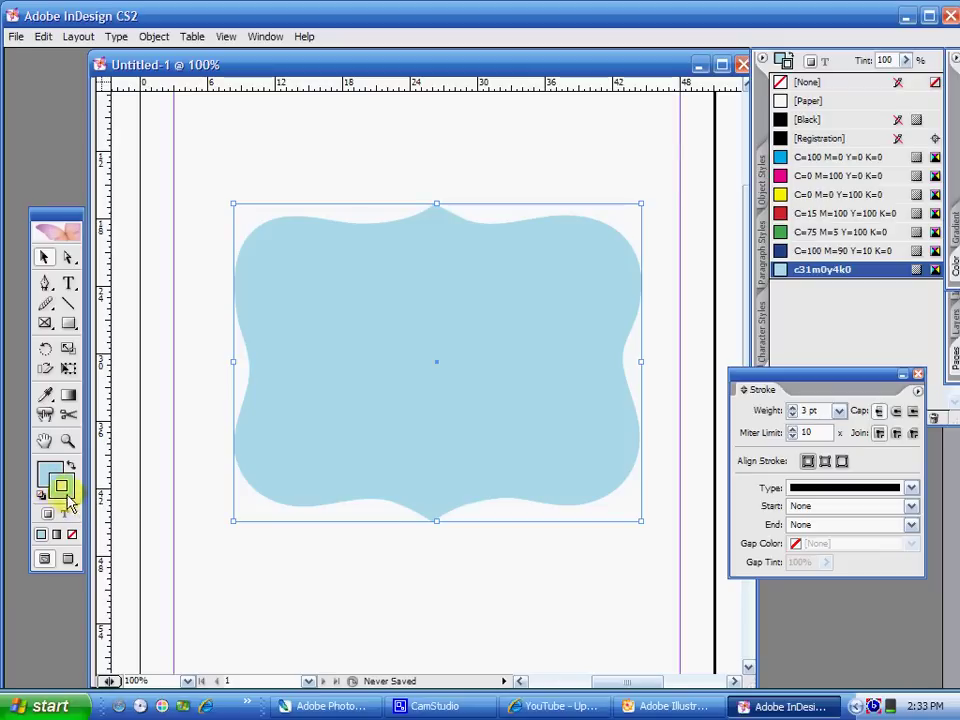
left_click(50, 472)
left_click(66, 490)
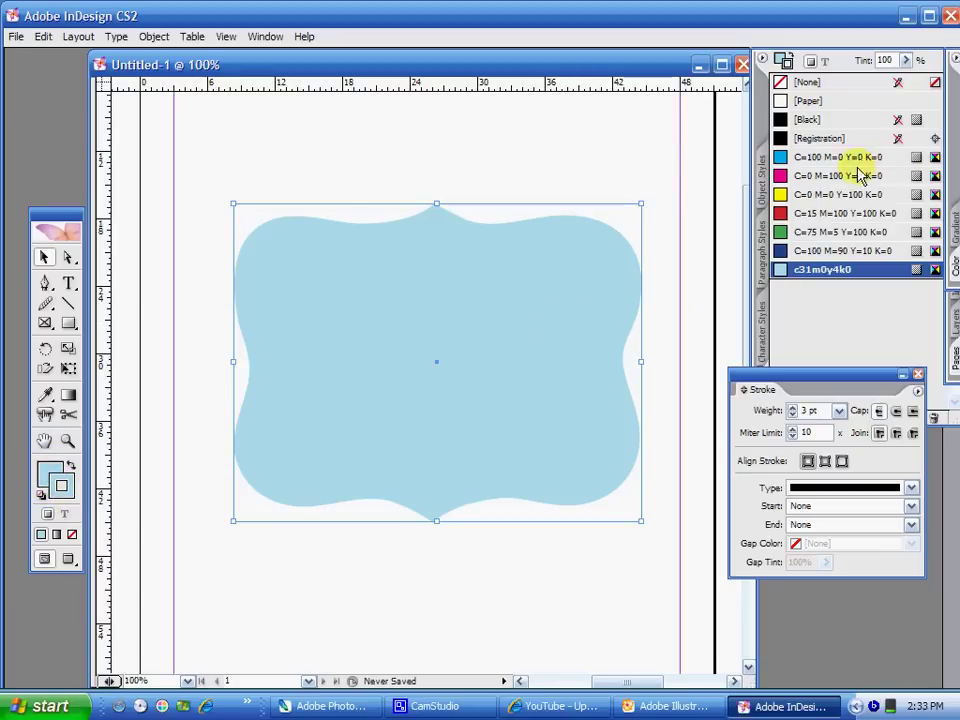
left_click(810, 101)
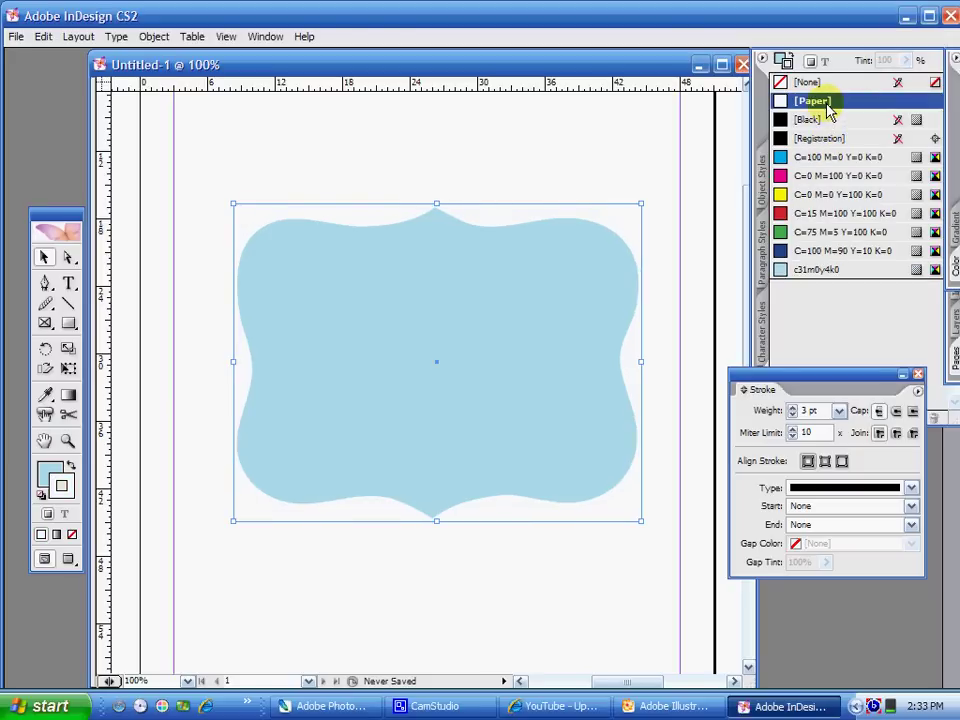
Align the shape's stroke to the inside and set its type to Japanese Dots
left_click(825, 462)
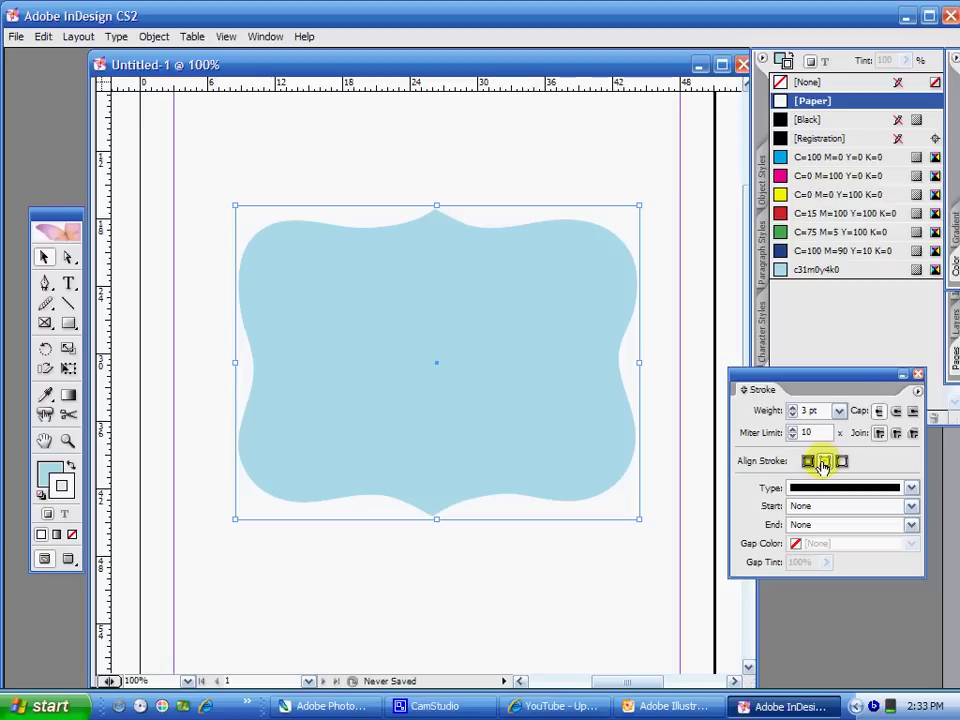
left_click(842, 461)
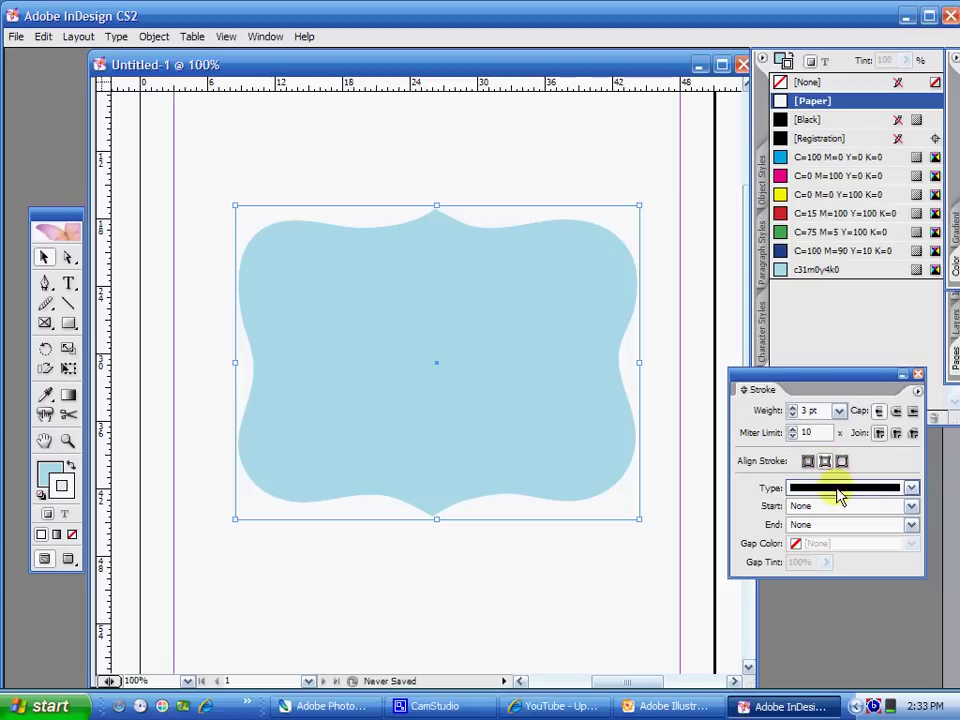
left_click(840, 488)
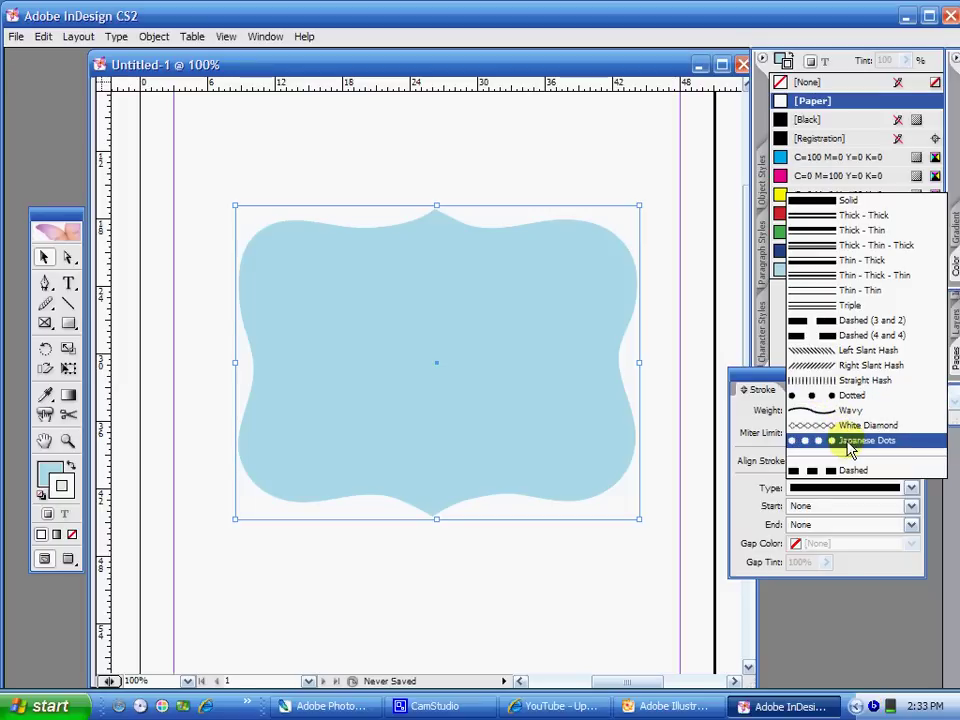
left_click(846, 443)
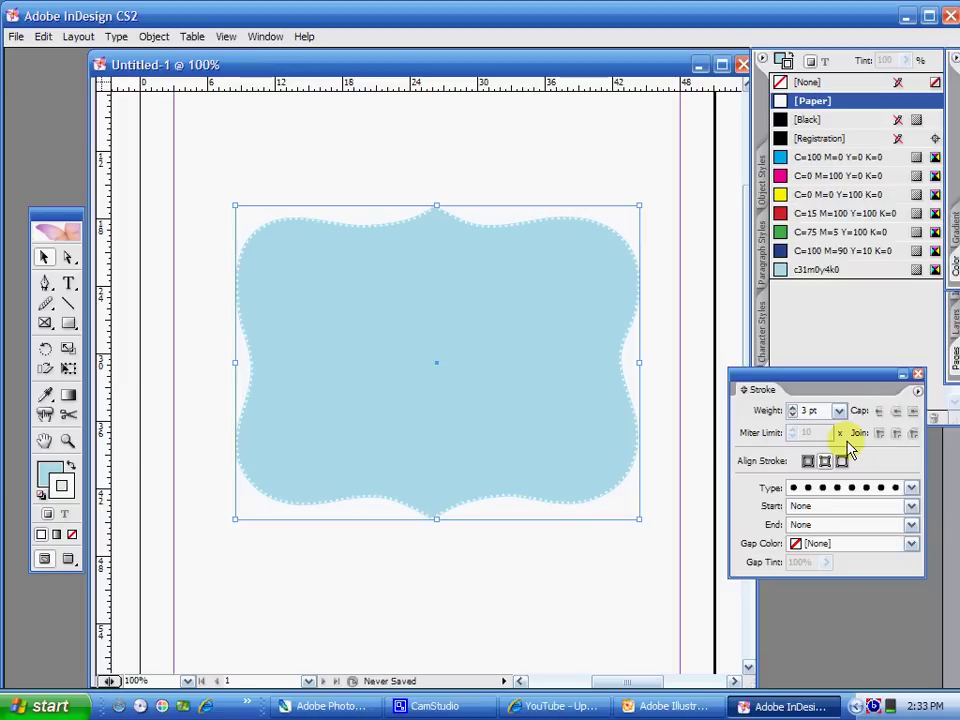
Set the weight of the dotted stroke to 5 pt
left_click(794, 408)
left_click(794, 408)
left_click(794, 408)
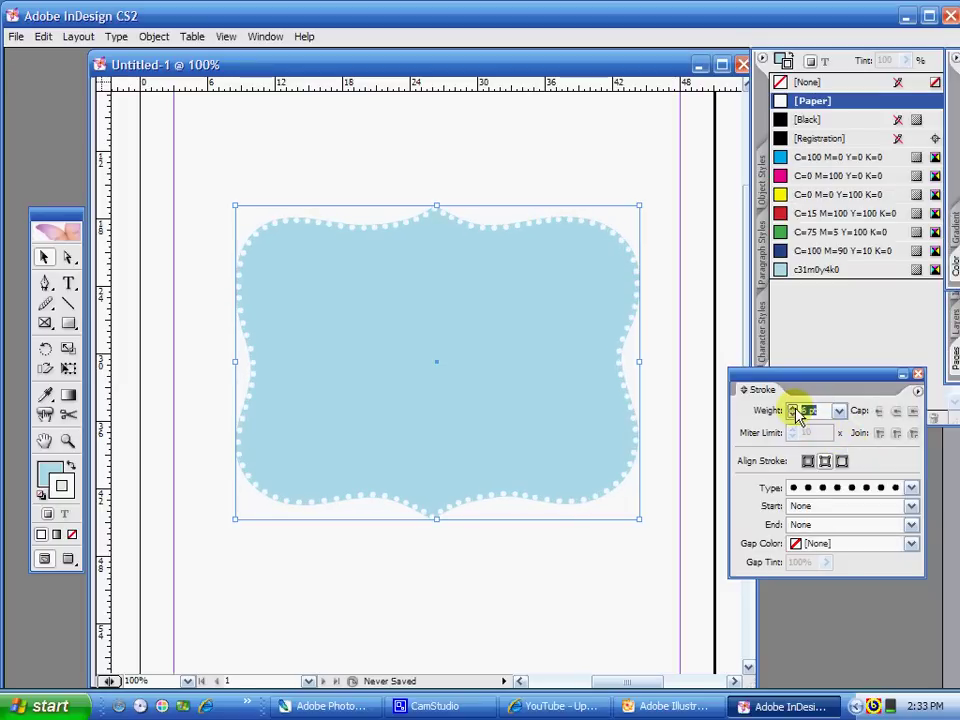
left_click(793, 414)
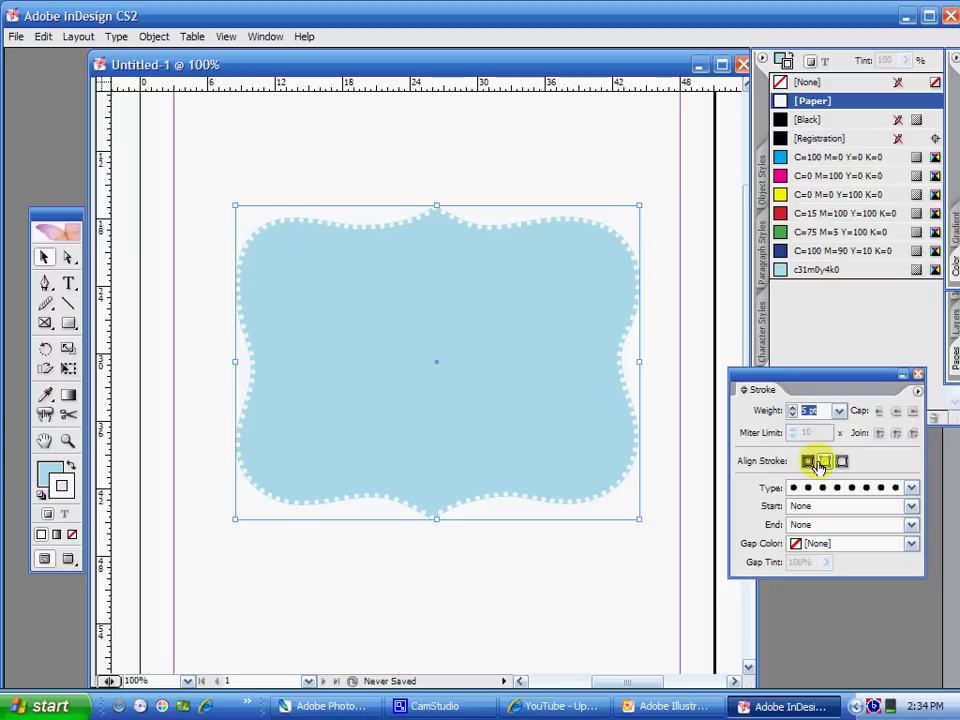
Compare centre and outside alignment for the shape's dotted stroke, and set it back to inside
left_click(808, 462)
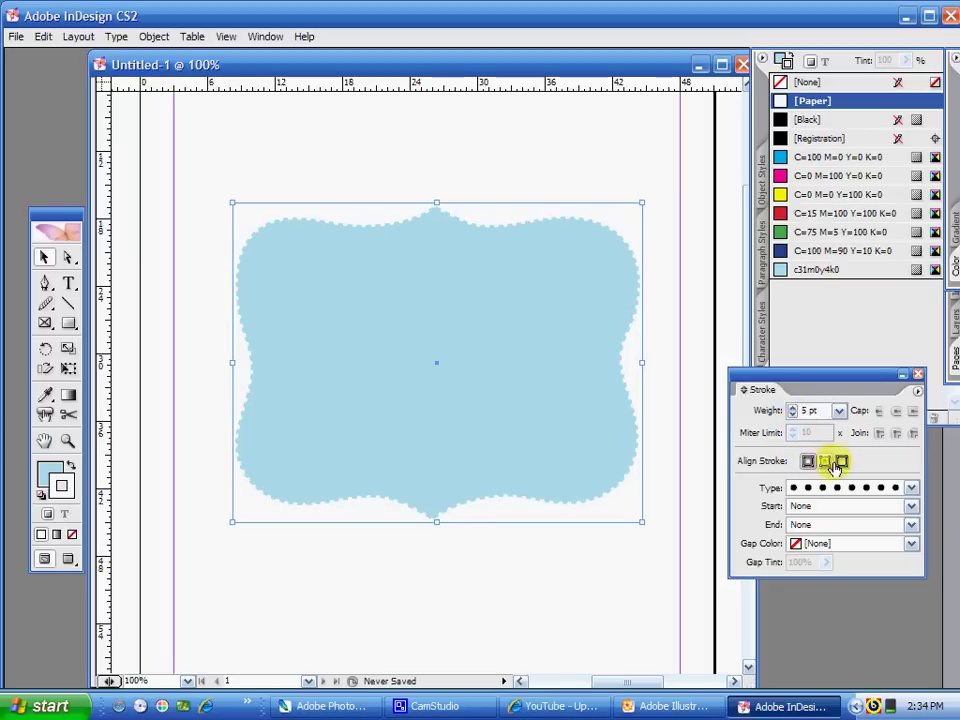
left_click(842, 461)
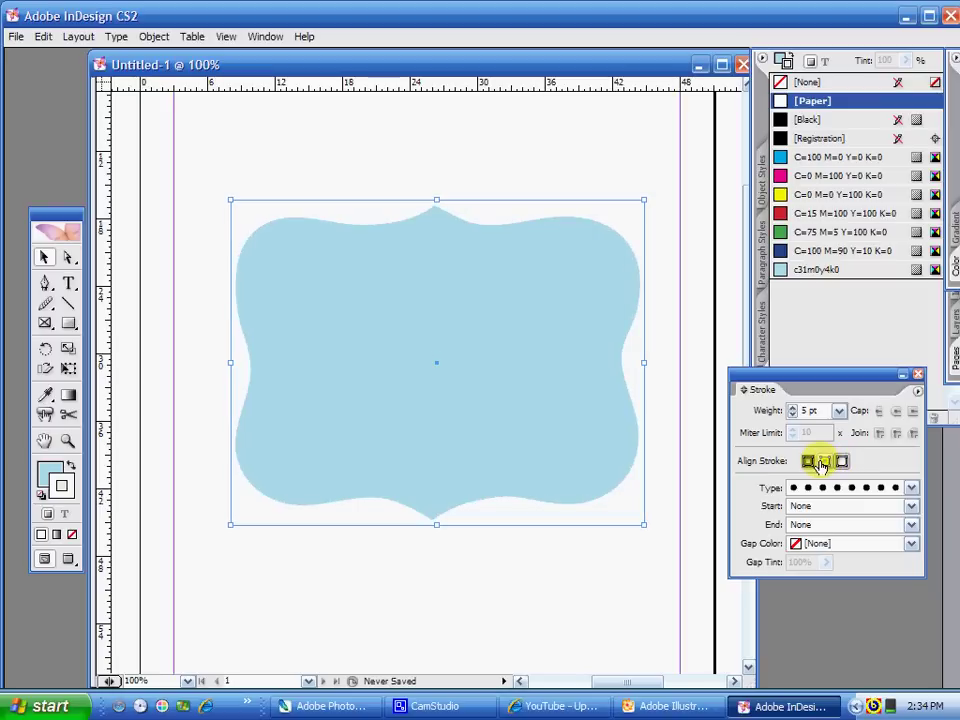
left_click(821, 462)
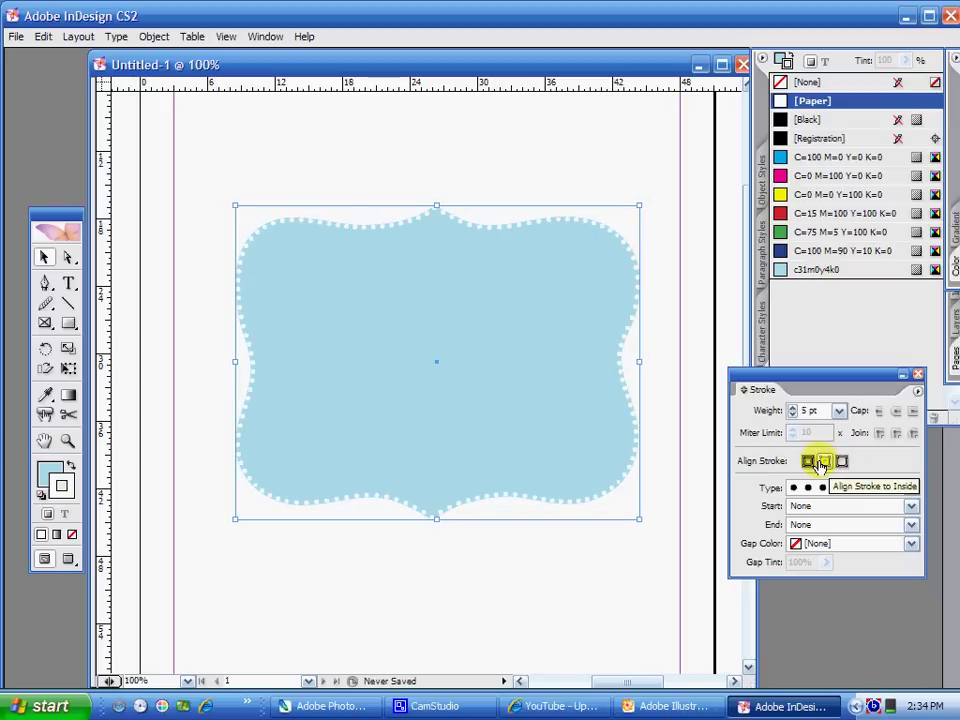
Move the shape slightly on the page and remove its fill so only the [Paper] dotted stroke remains
left_click(480, 275)
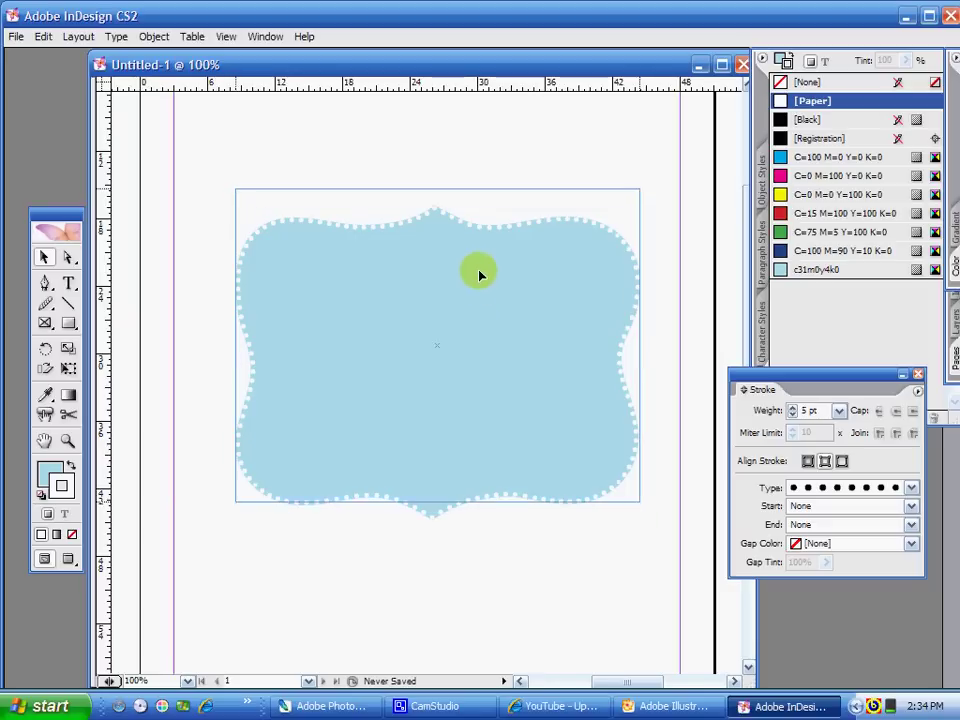
left_click_drag(480, 275, 467, 279)
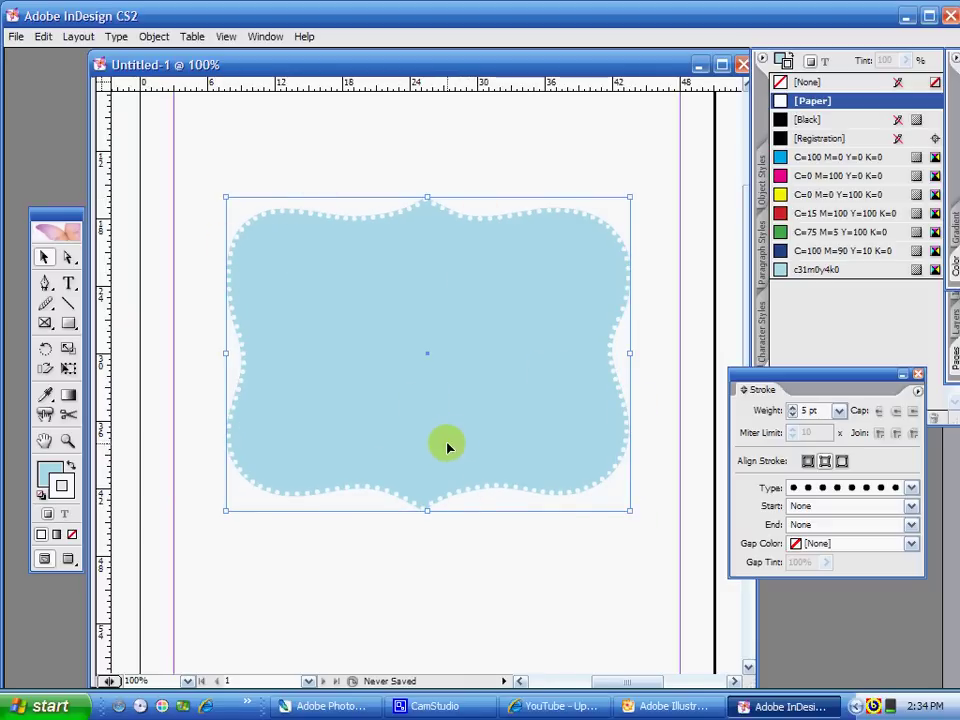
left_click(48, 469)
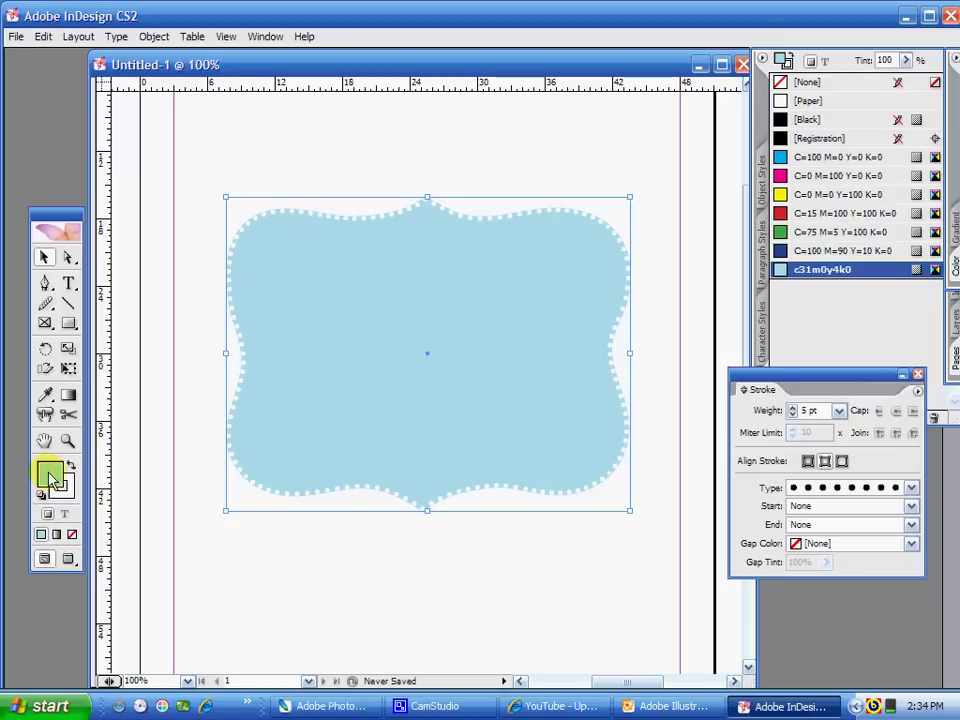
left_click(71, 535)
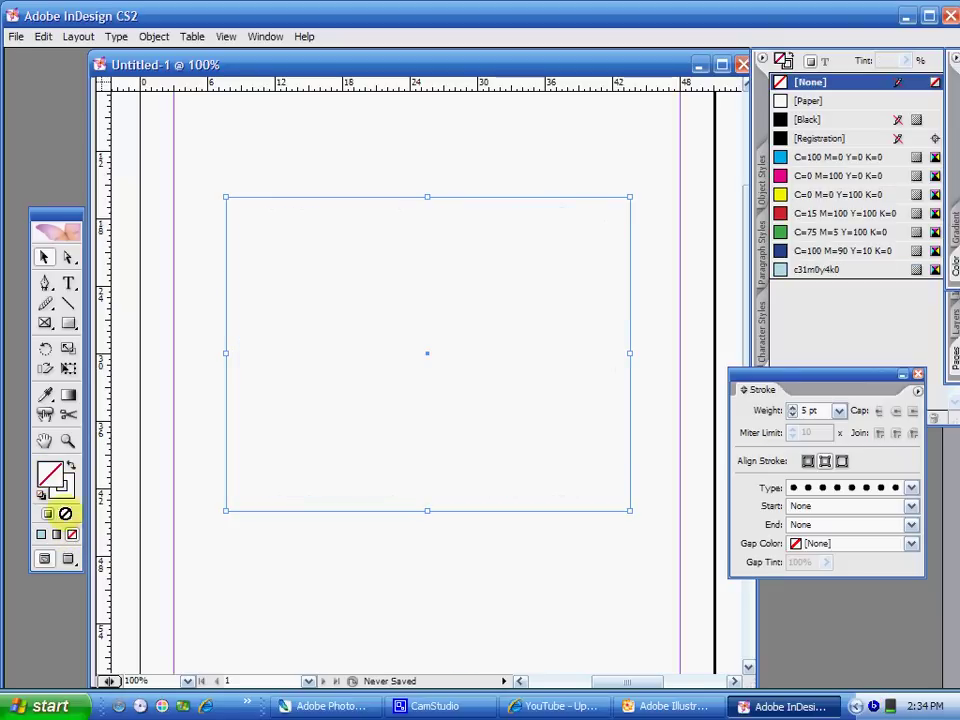
left_click(60, 487)
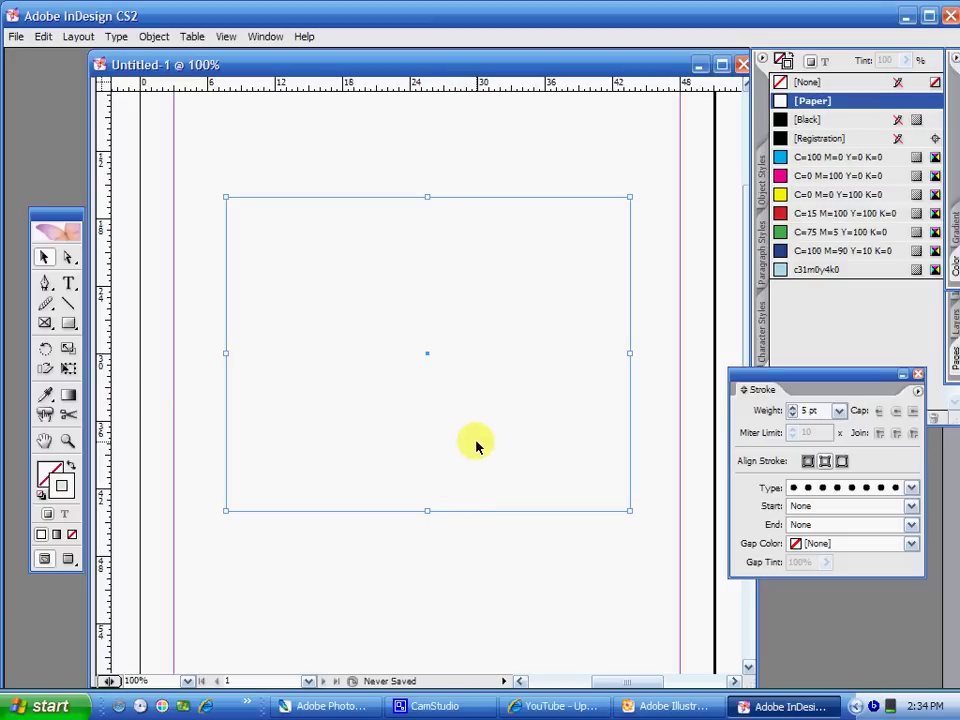
Switch to Photoshop and paste the copied dotted outline as a Smart Object, scaled to 122.6% and fitted inside the blue shape
left_click(330, 706)
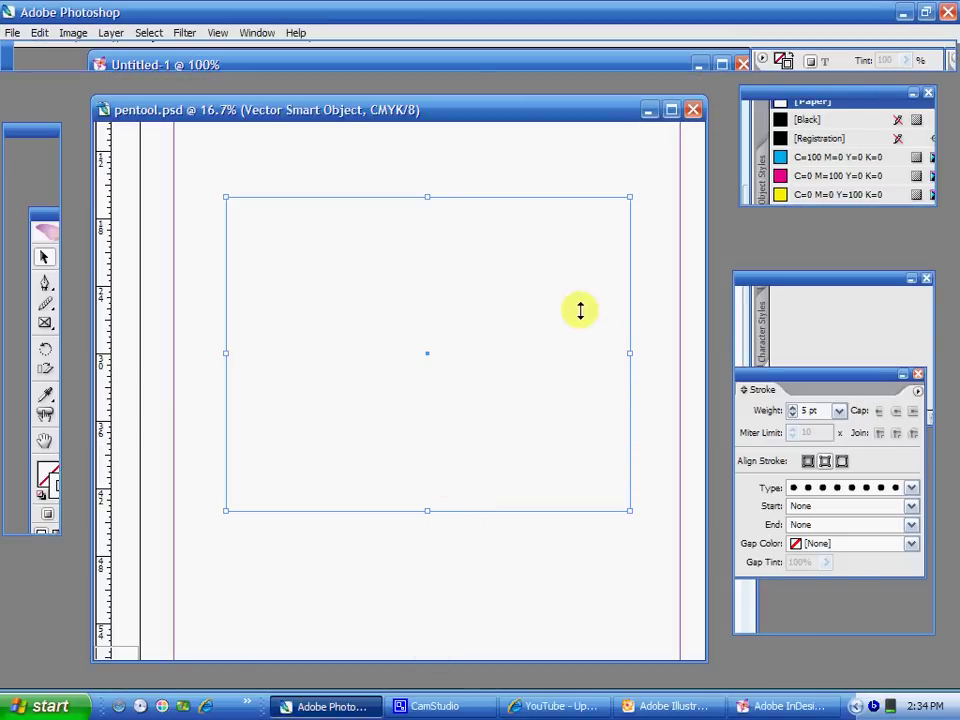
key("ctrl+v")
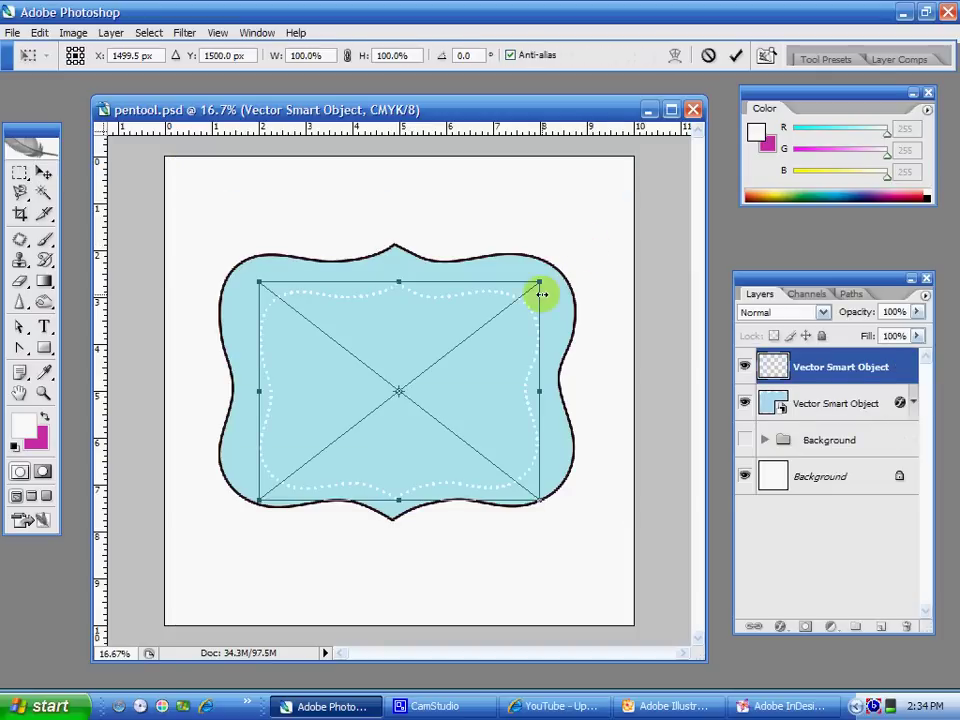
mouse_move(540, 290)
left_mouse_down()
mouse_move(561, 262)
mouse_move(606, 238)
mouse_move(536, 296)
left_mouse_up()
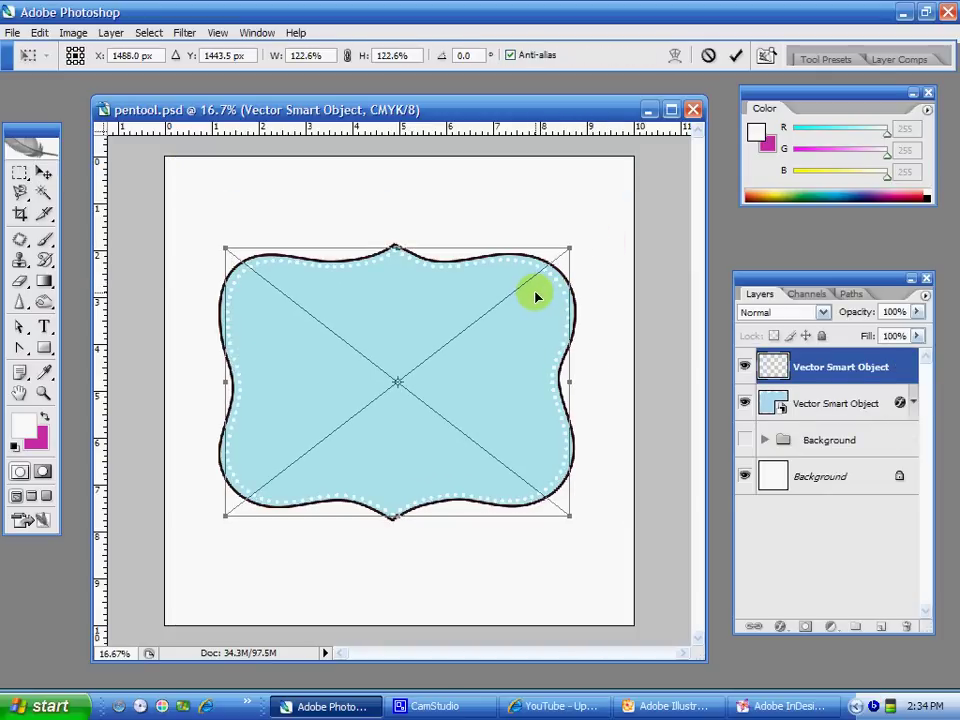
key("Return")
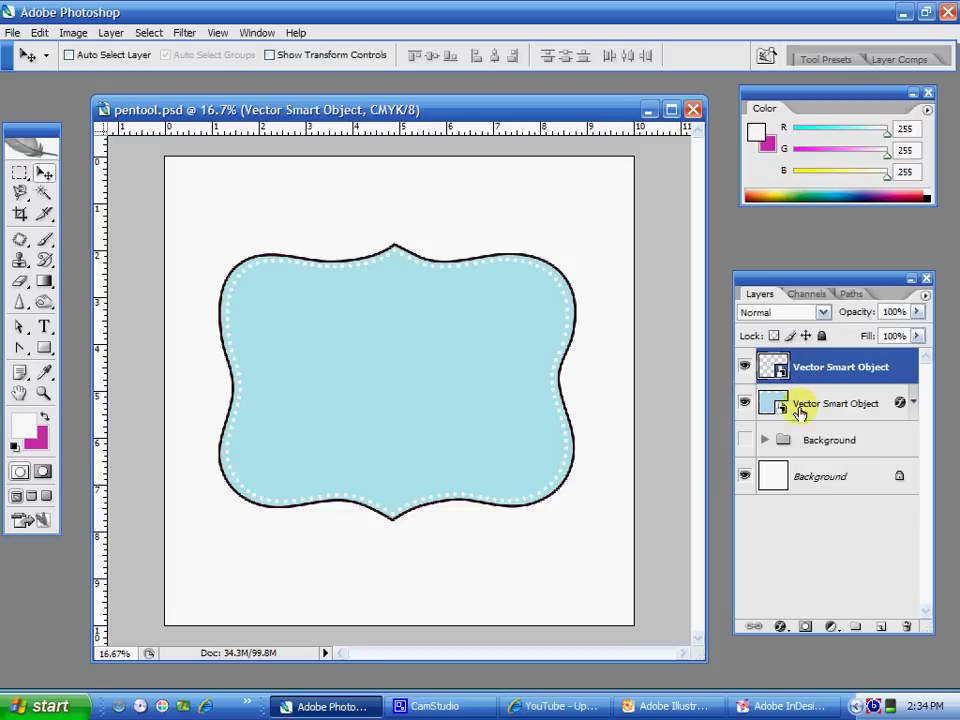
Make the Background layer group visible behind the two Smart Objects
left_click(824, 444)
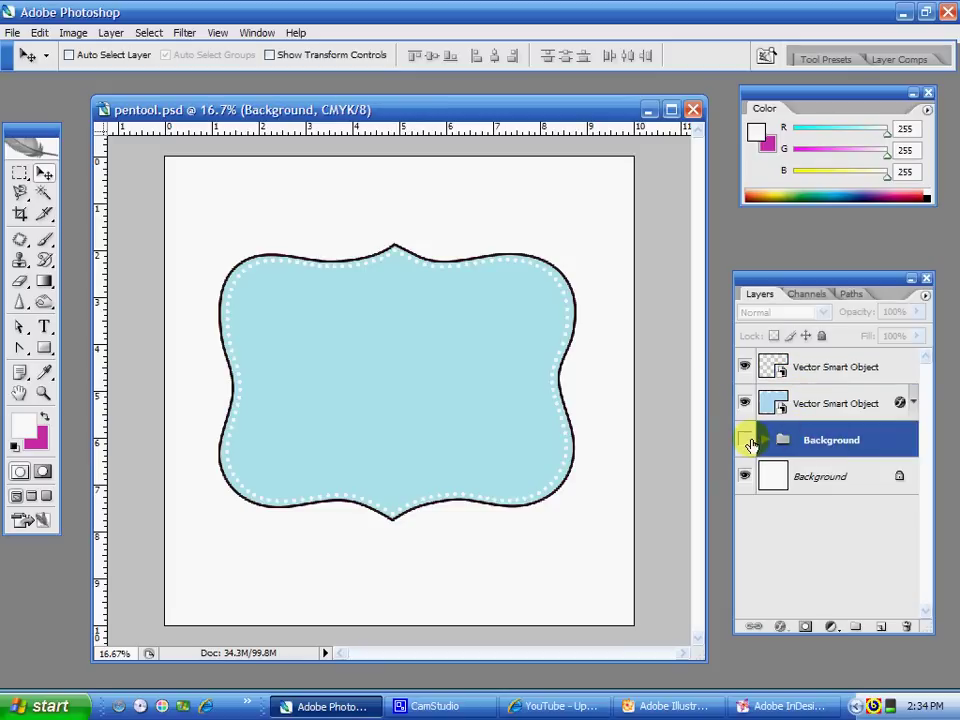
left_click(745, 443)
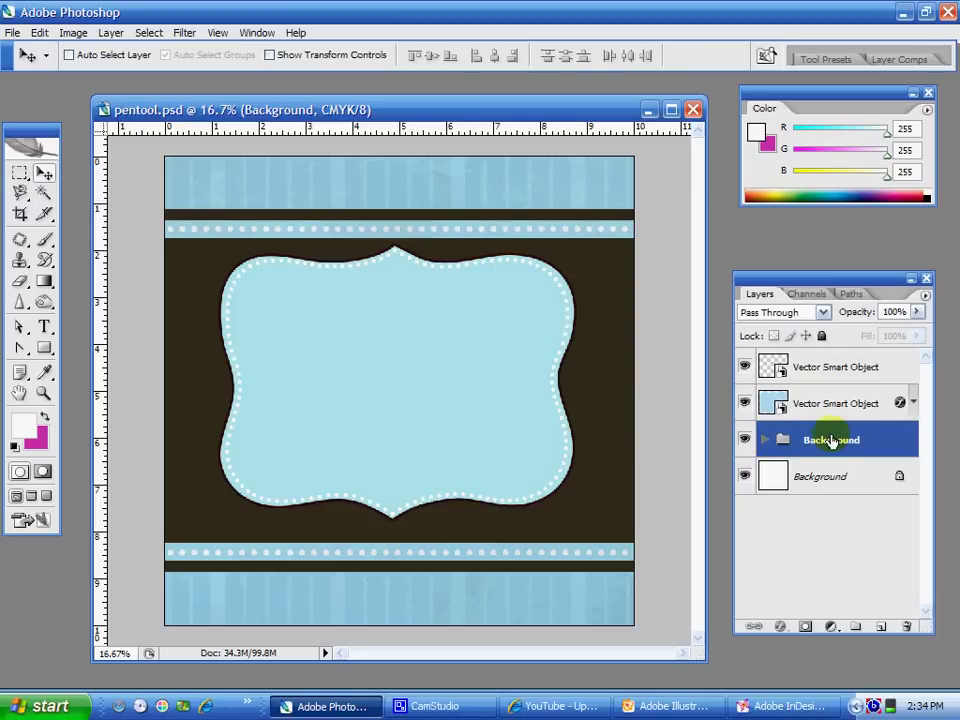
Change the stroke colour in the blue shape's layer style to white (ffffff)
left_click(842, 405)
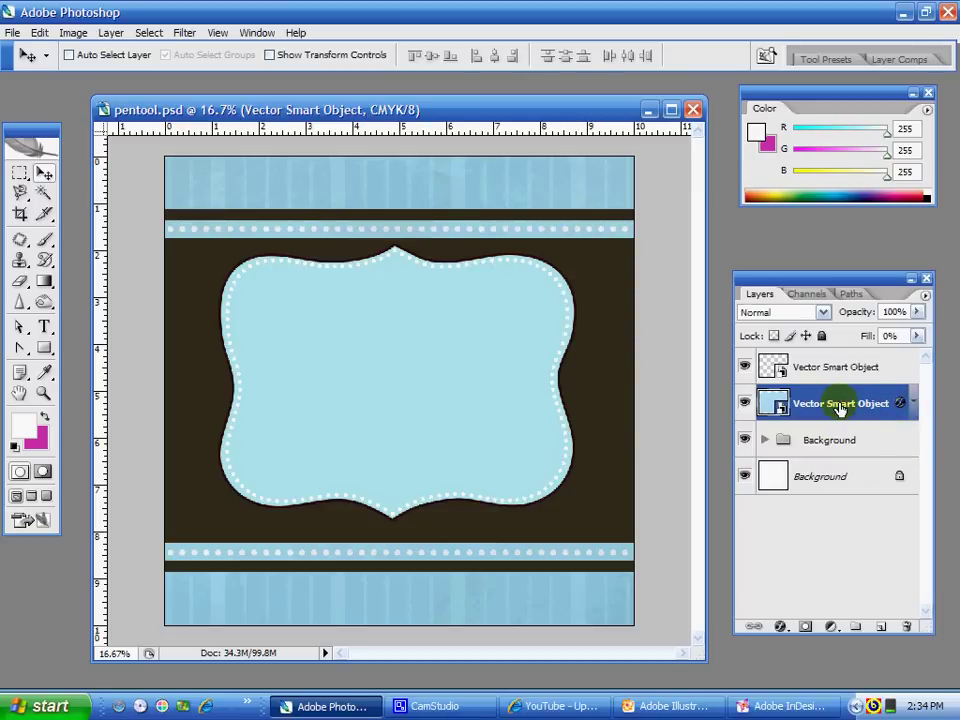
left_click(780, 626)
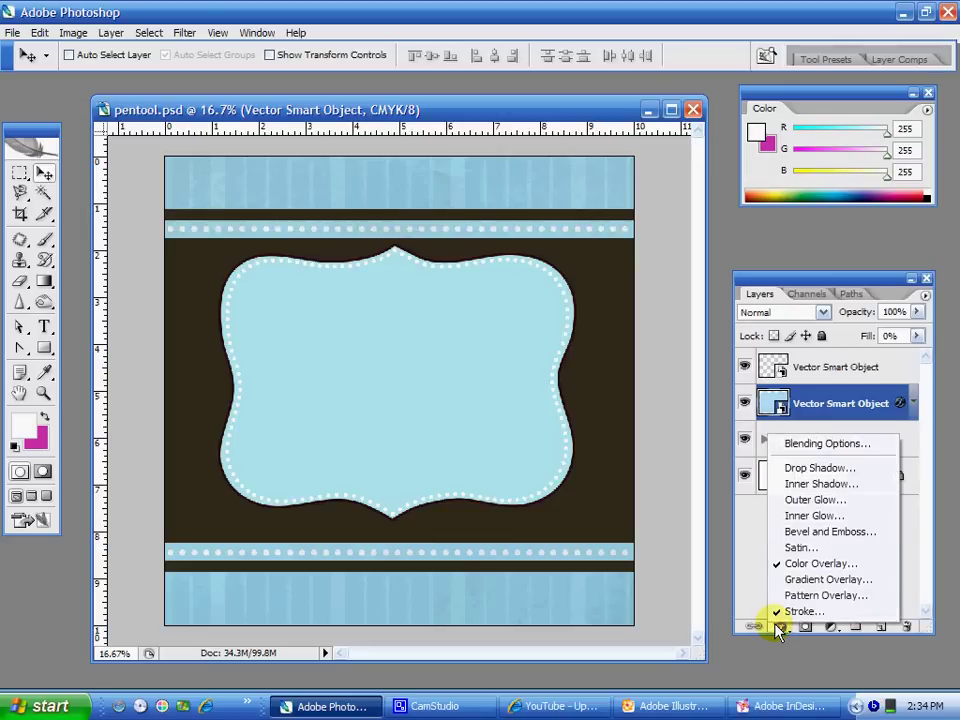
left_click(793, 612)
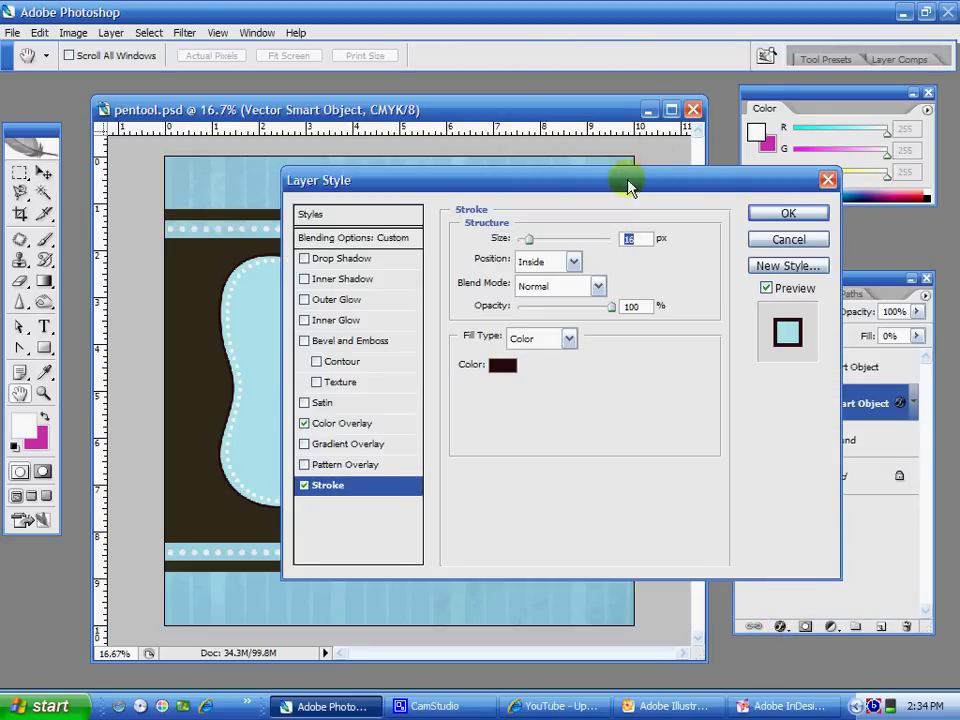
mouse_move(637, 191)
left_mouse_down()
mouse_move(890, 298)
mouse_move(955, 229)
mouse_move(936, 238)
left_mouse_up()
left_click(814, 420)
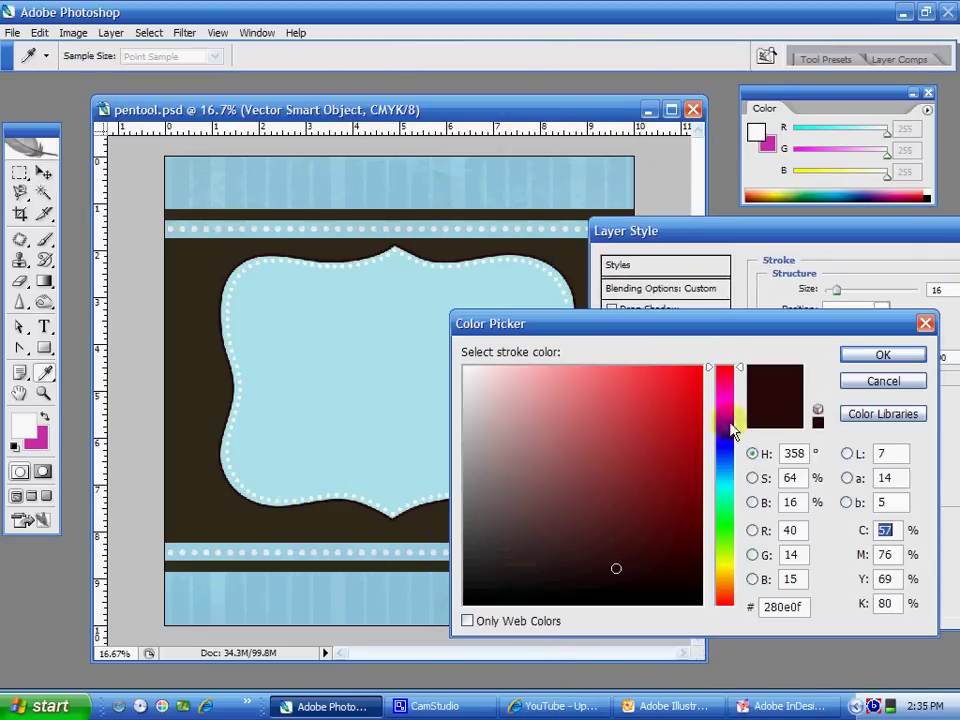
left_click_drag(468, 372, 446, 357)
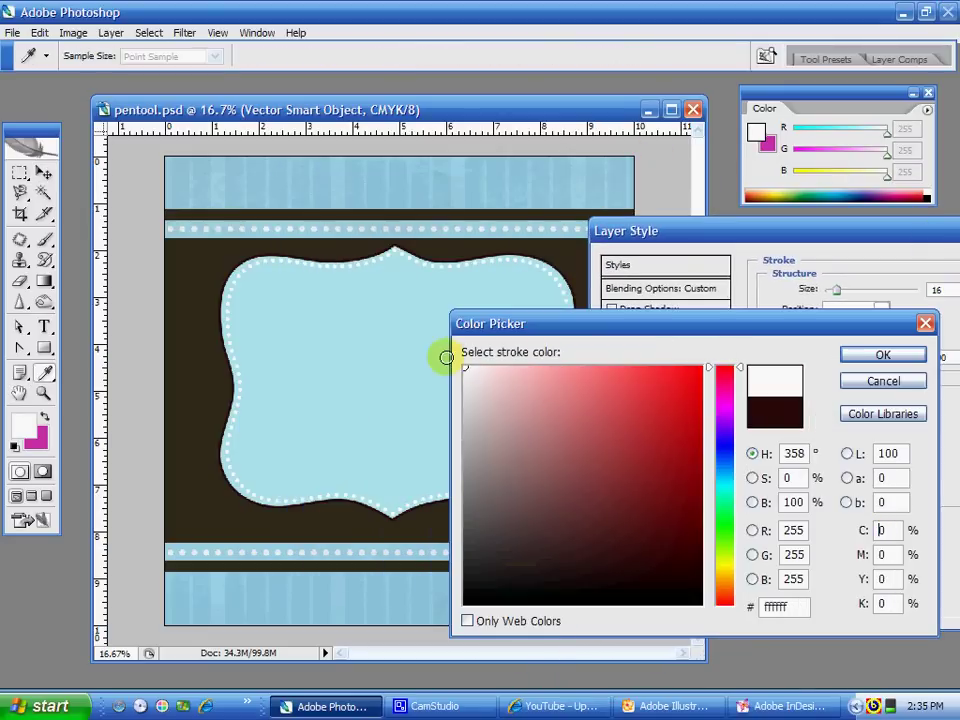
left_click(895, 356)
left_click_drag(884, 232, 635, 280)
left_click(848, 310)
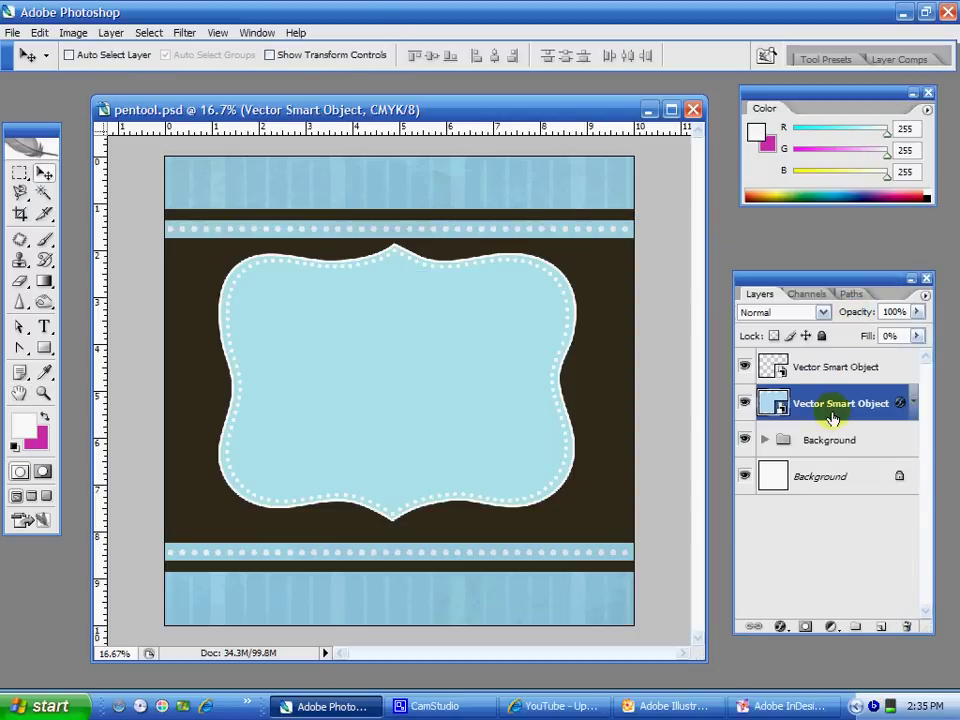
Select both Vector Smart Object layers, check them by toggling the blue shape's visibility, and move them down slightly together
left_click(831, 368, "shift")
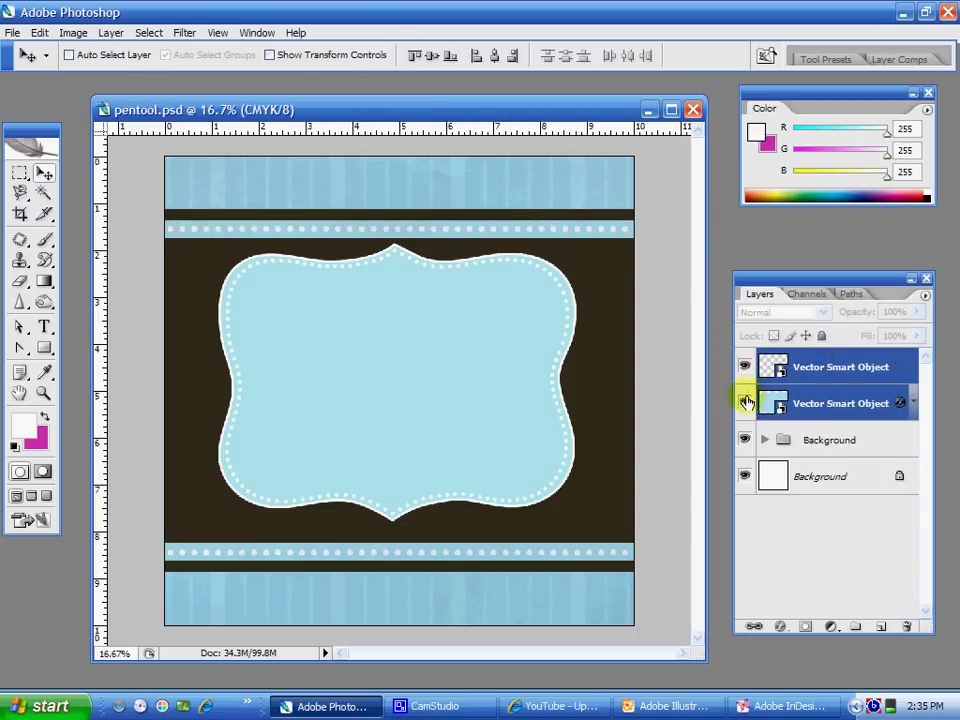
left_click(744, 404)
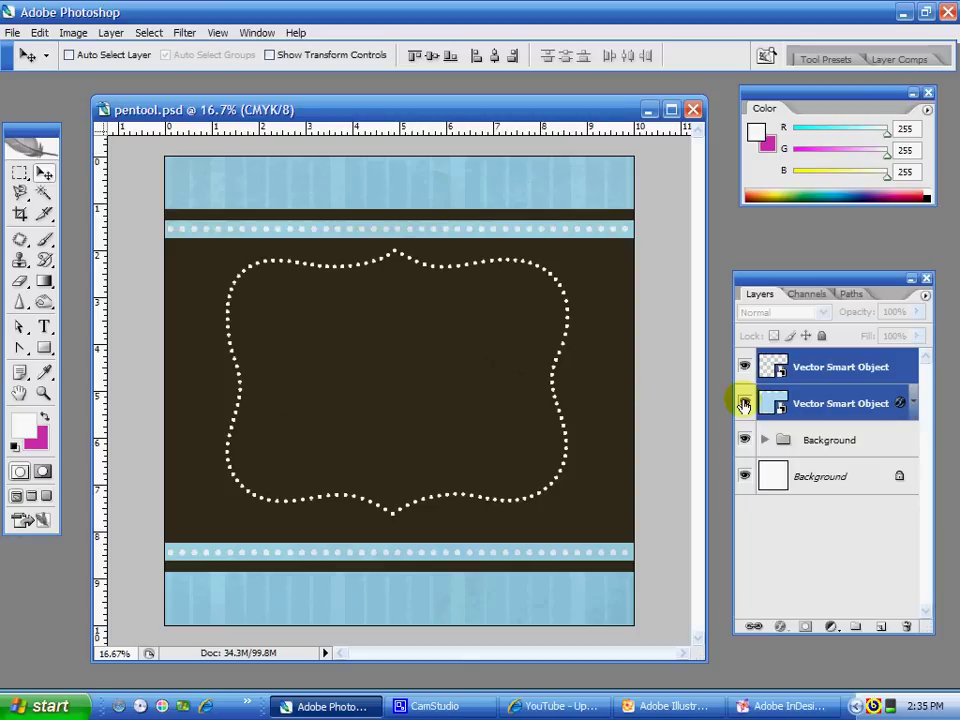
left_click(744, 404)
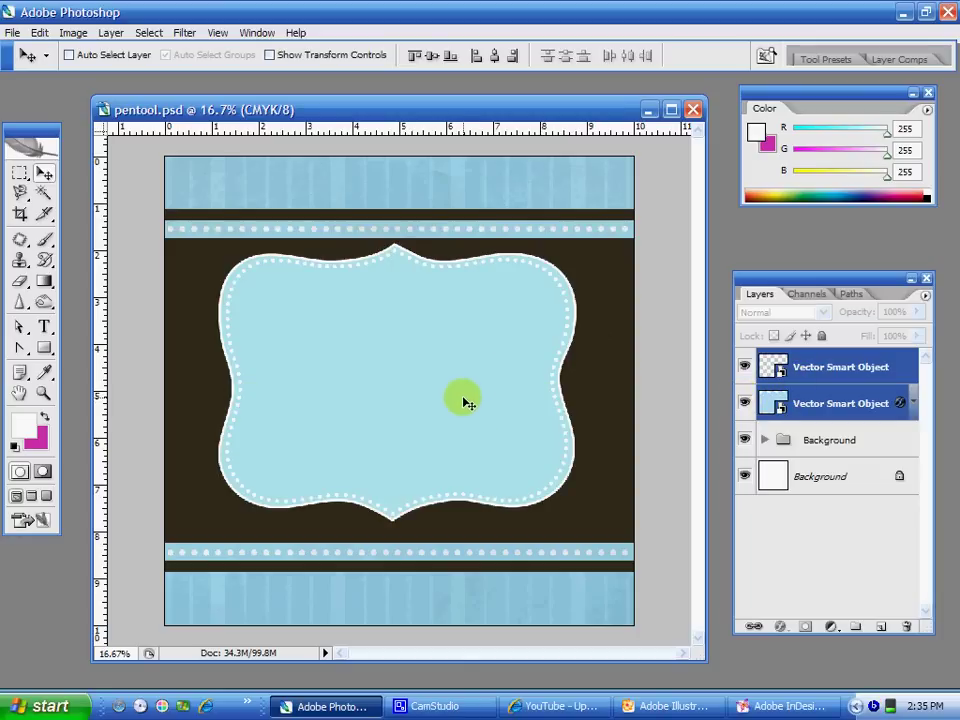
mouse_move(456, 388)
left_mouse_down()
mouse_move(482, 401)
mouse_move(455, 397)
left_mouse_up()
Scale both Smart Objects together to 126.1% and reposition them near the middle of the page
key("ctrl+t")
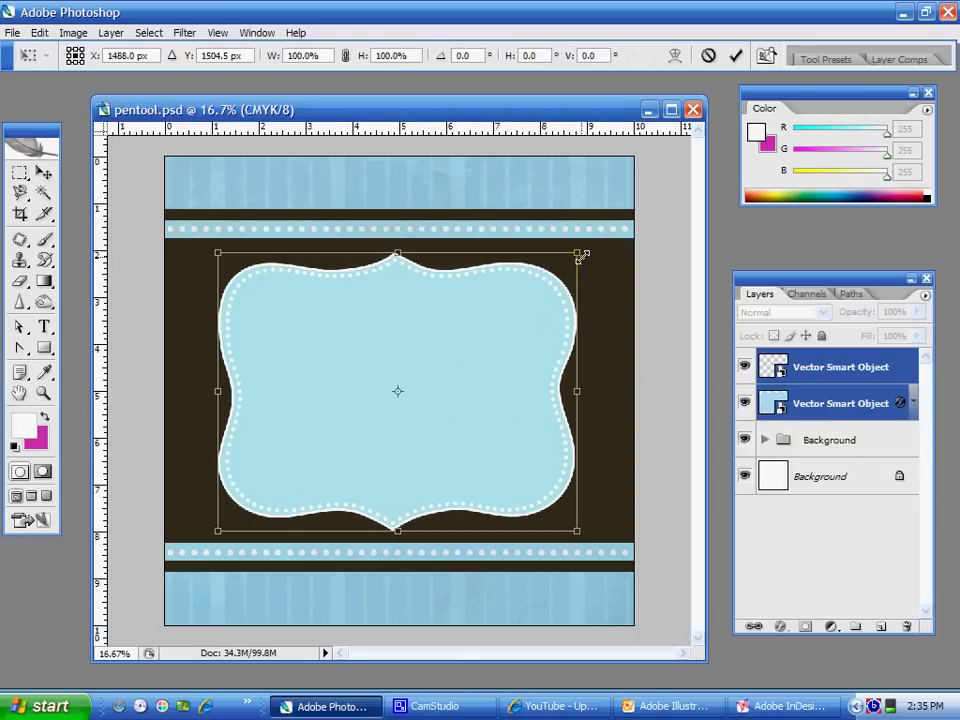
left_click_drag(579, 255, 668, 192)
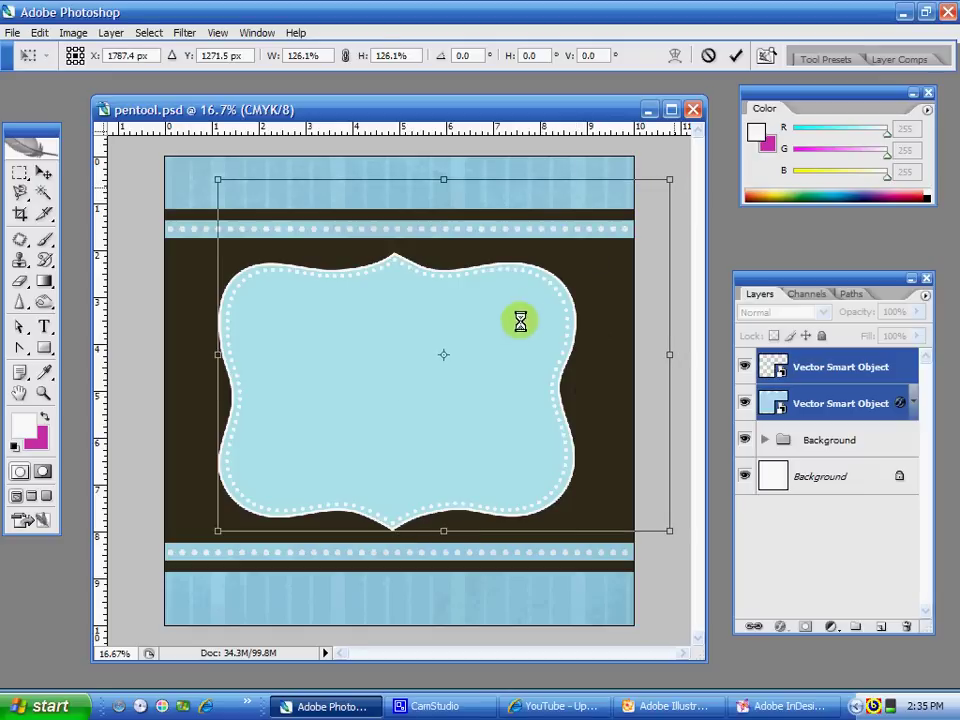
left_click_drag(521, 317, 469, 349)
key("Return")
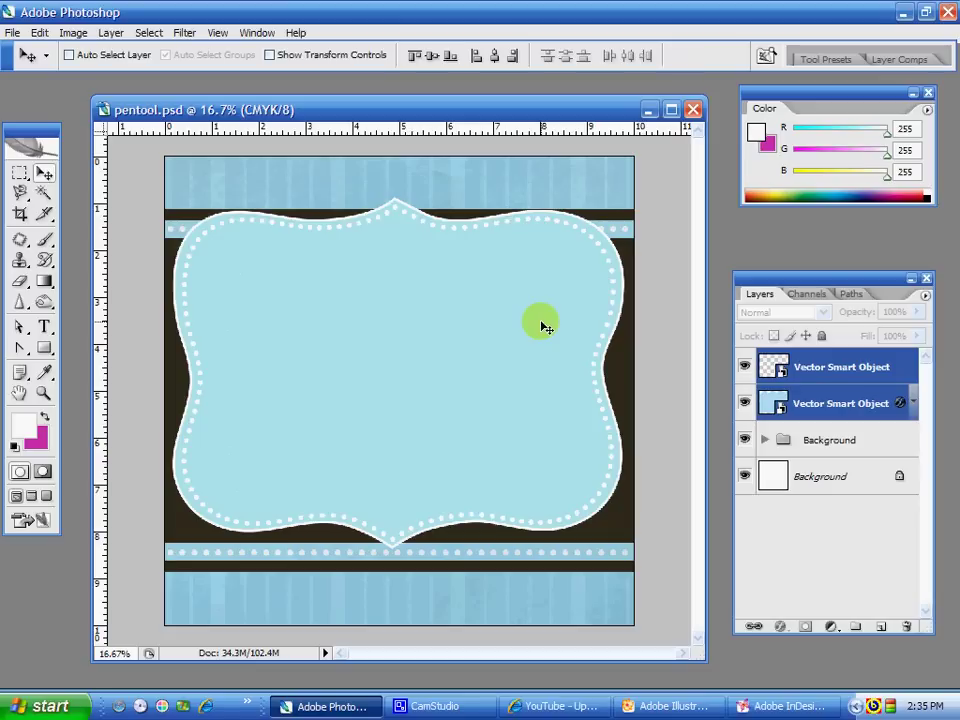
Scale both Smart Objects back down together and place them horizontally centred below the upper dotted band
key("ctrl+t")
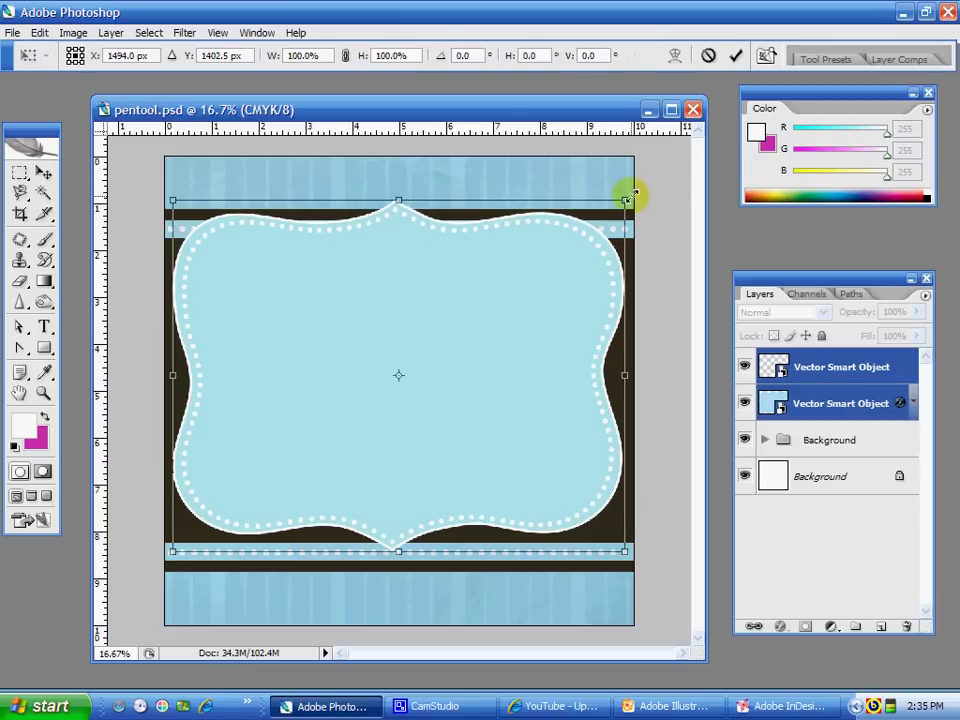
left_click_drag(597, 246, 522, 345)
key("Return")
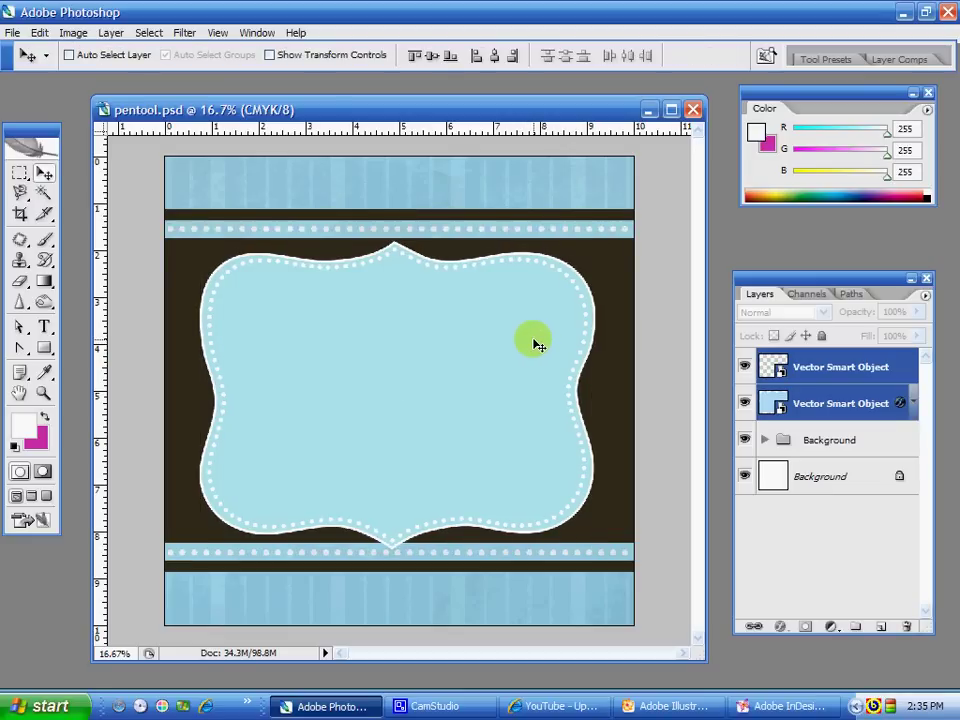
Scale both Smart Objects together to 92.5% and centre them between the two dotted bands
key("ctrl+t")
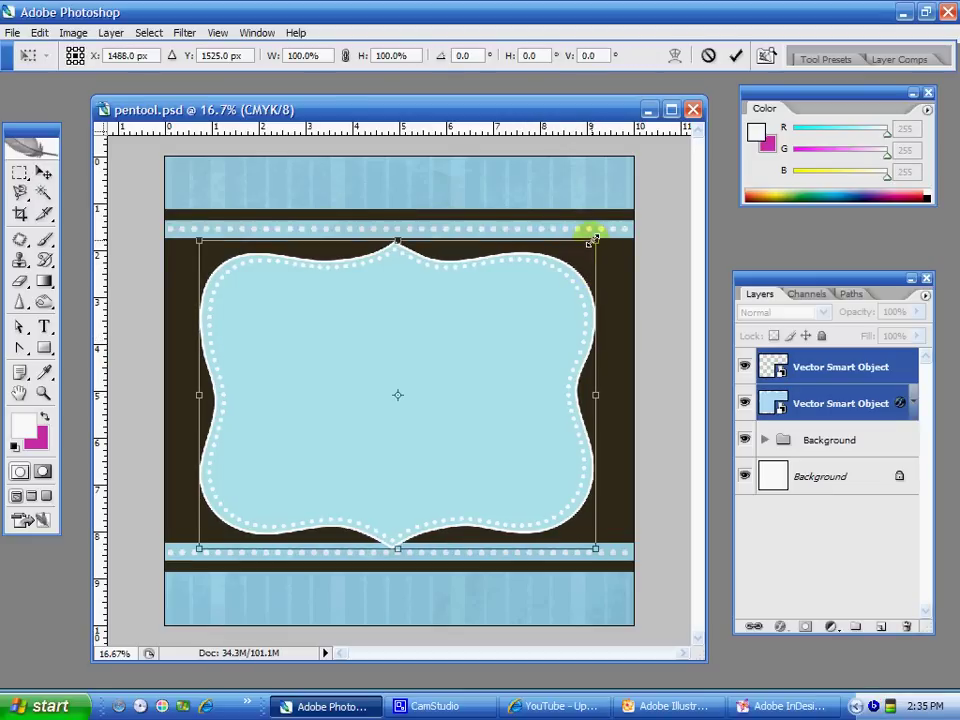
left_click_drag(594, 238, 559, 266)
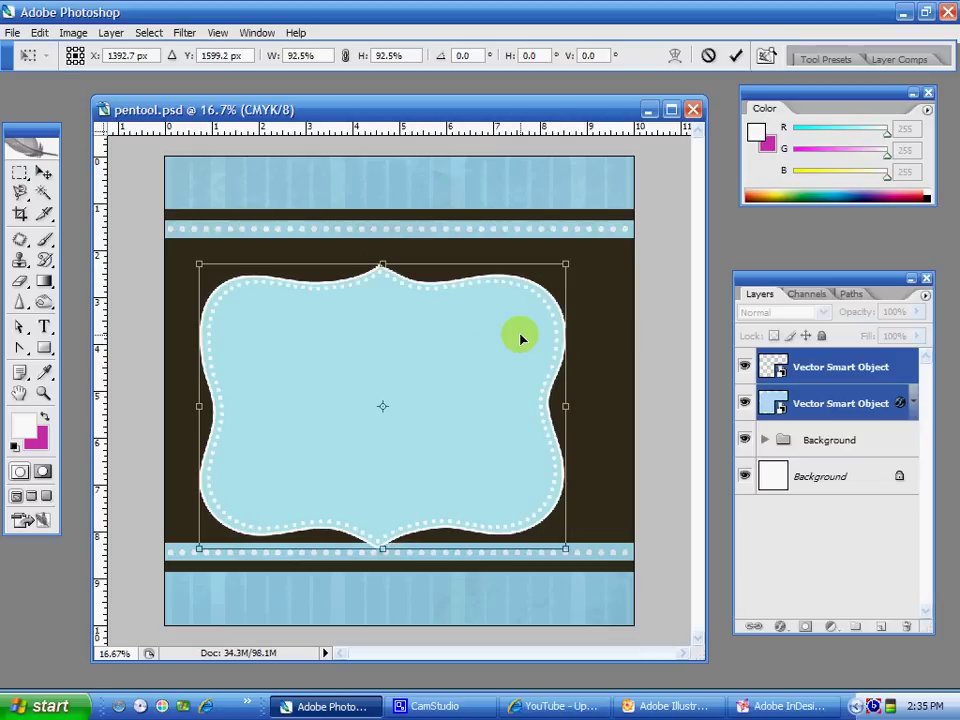
mouse_move(520, 340)
left_mouse_down()
mouse_move(527, 315)
mouse_move(534, 323)
left_mouse_up()
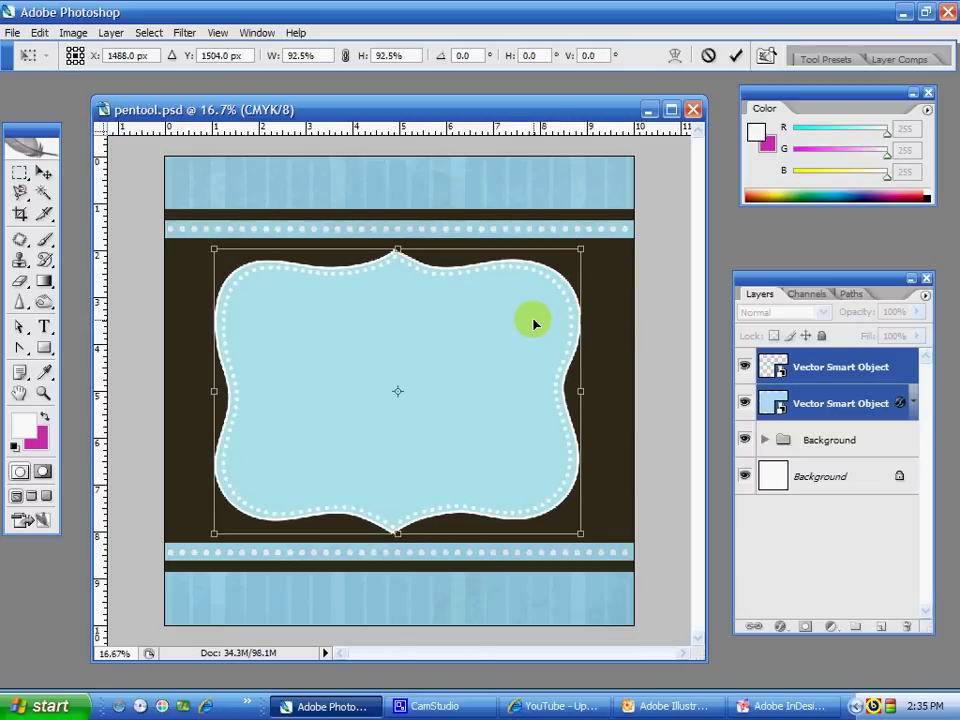
key("Return")
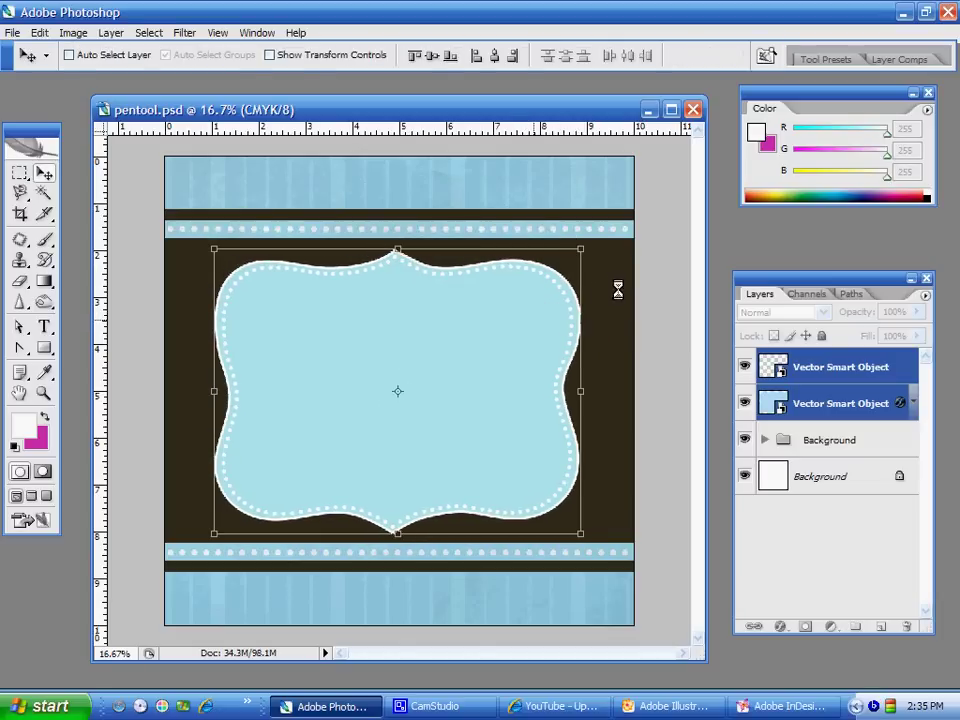